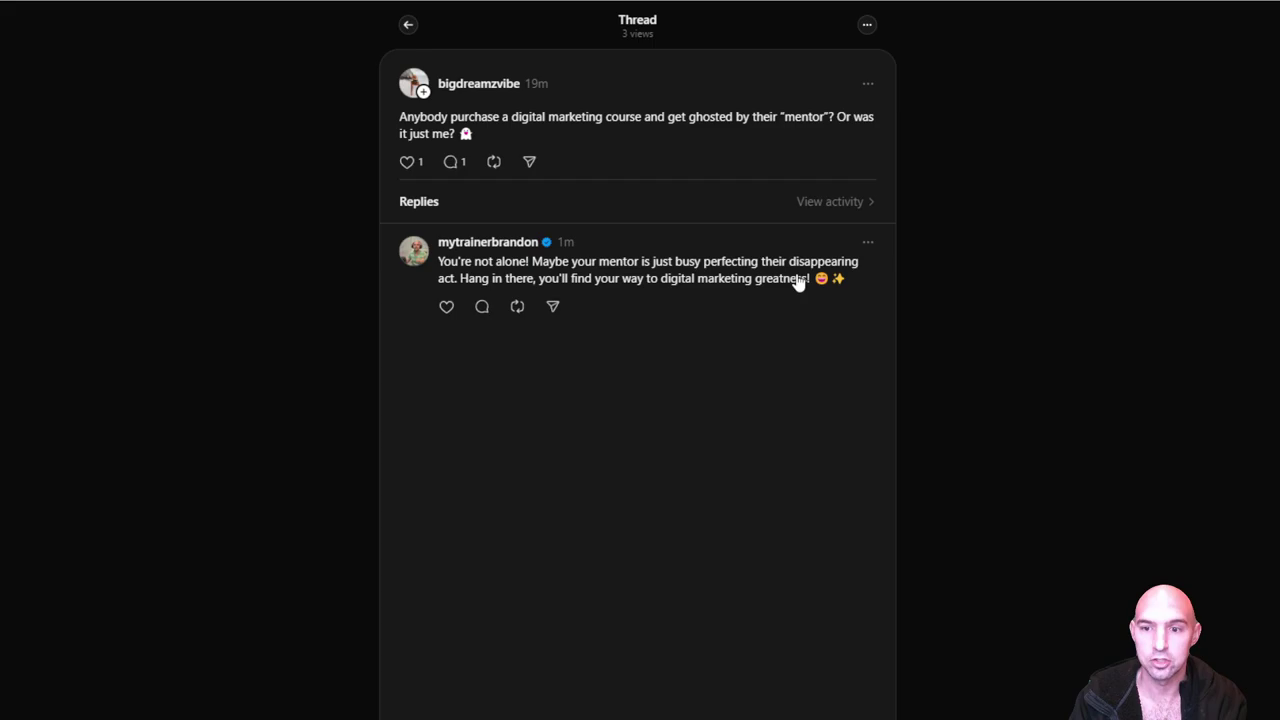
# Return to the For you feed and copy the 'Unpopular opinion' post text.
pyautogui.click(408, 24)
pyautogui.scroll(-2, 643, 488)
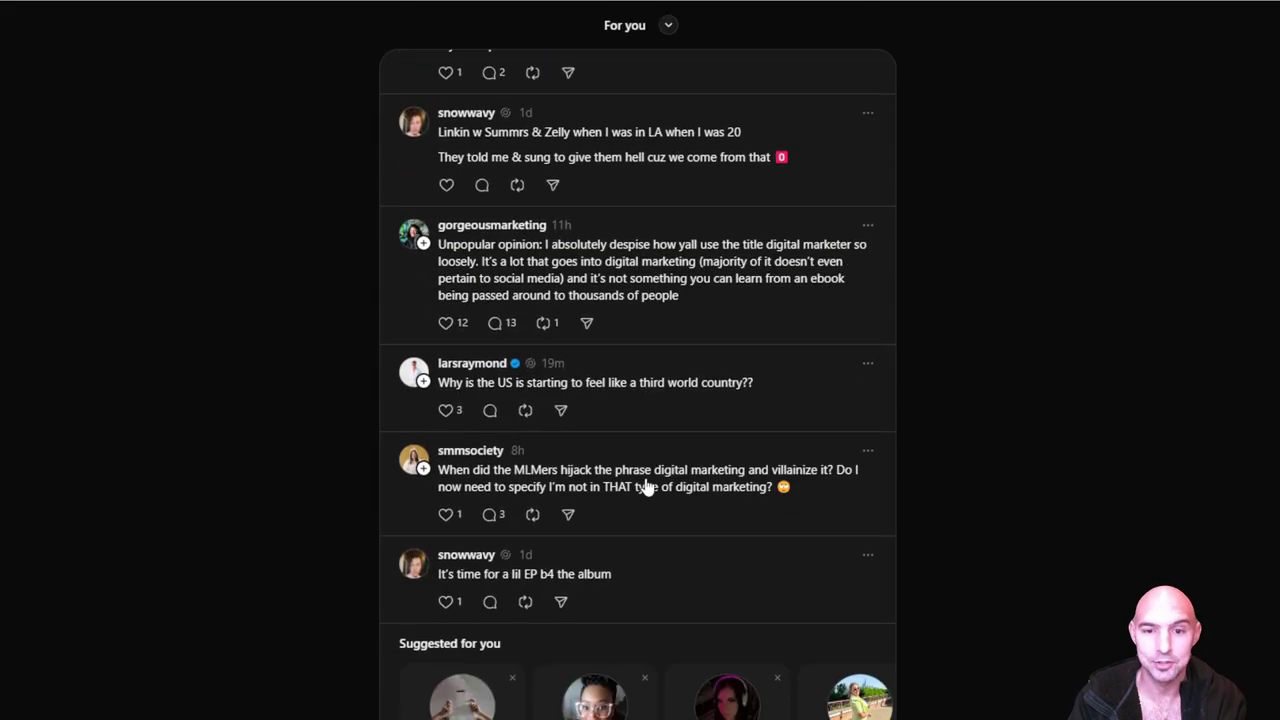
pyautogui.moveTo(706, 306); pyautogui.dragTo(444, 248)
pyautogui.hotkey('ctrl', 'c')
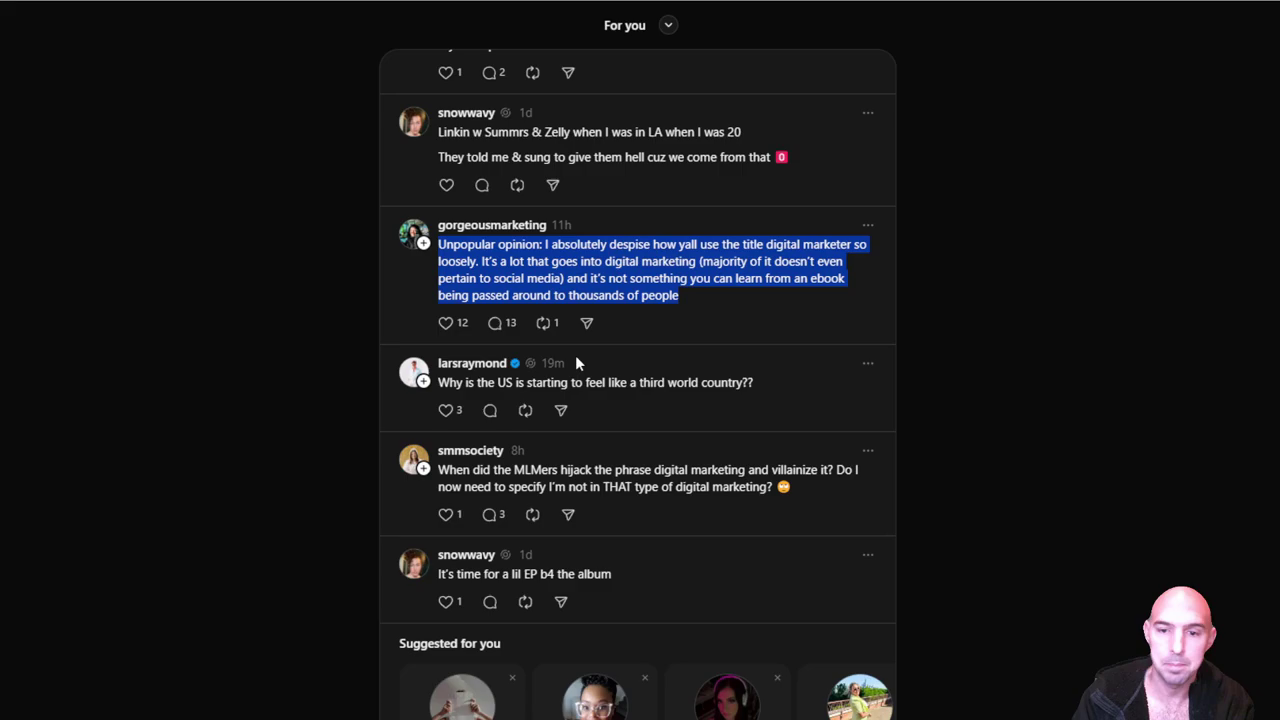
pyautogui.click(512, 280)
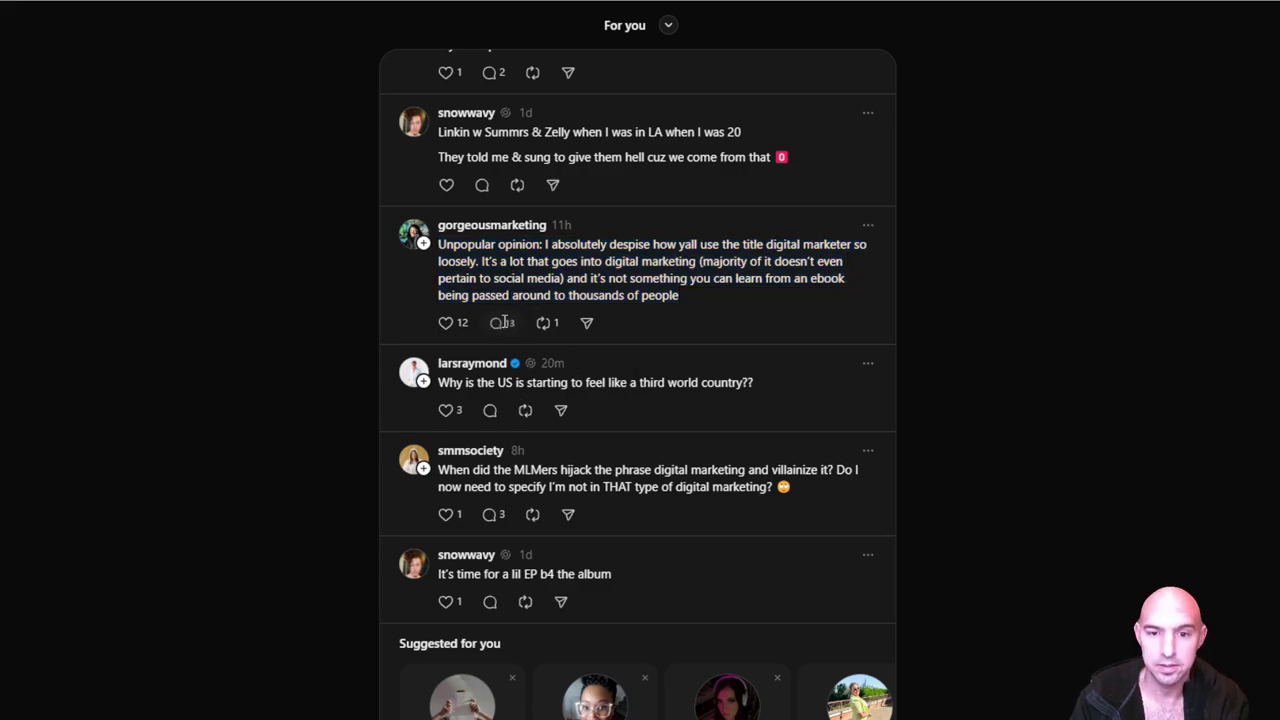
# Post a Ctrl+6-generated reply joking about microwave-pizza chefs, with the quoted post text removed.
pyautogui.click(500, 323)
pyautogui.hotkey('ctrl', 'v')
pyautogui.moveTo(691, 386); pyautogui.dragTo(437, 319)
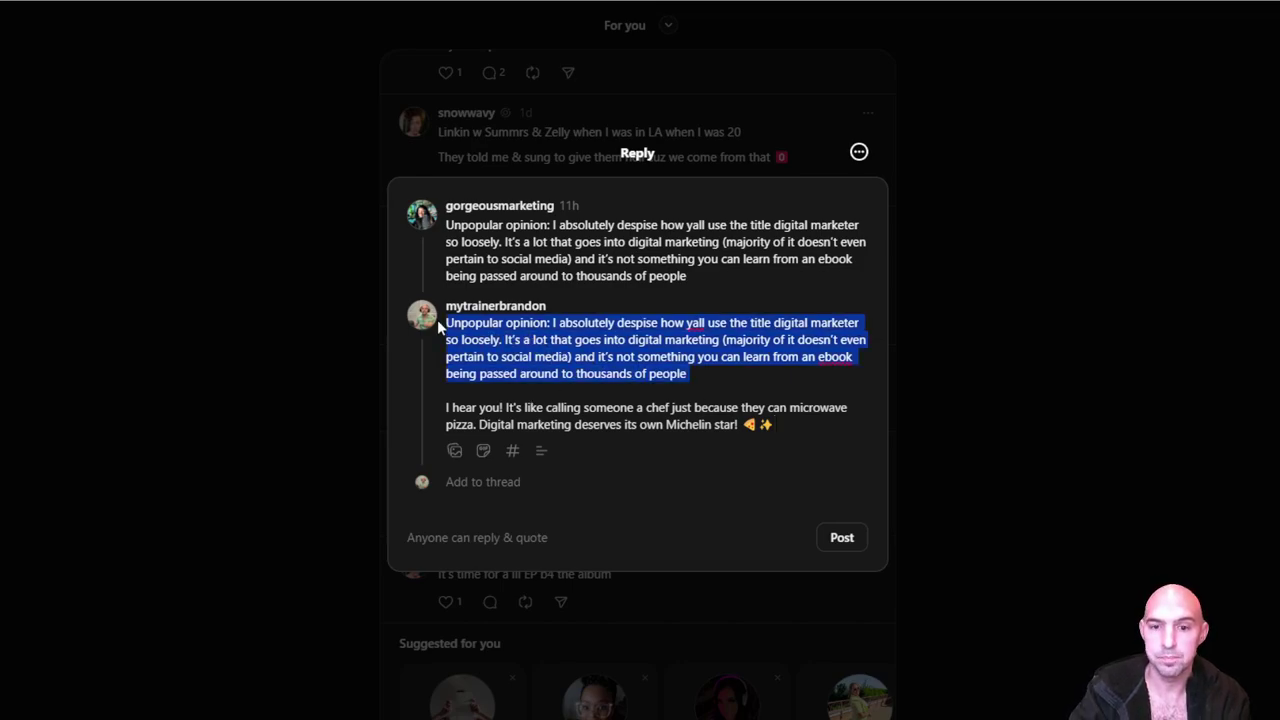
pyautogui.press('BackSpace')
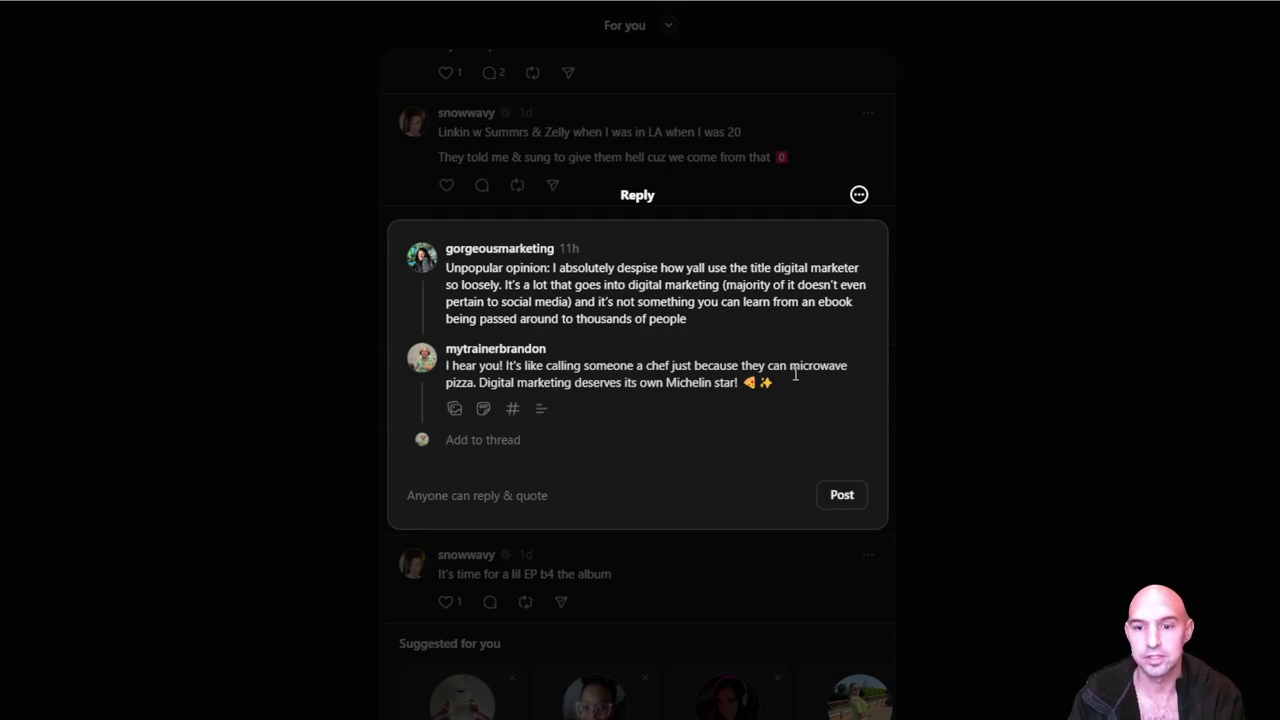
pyautogui.click(842, 497)
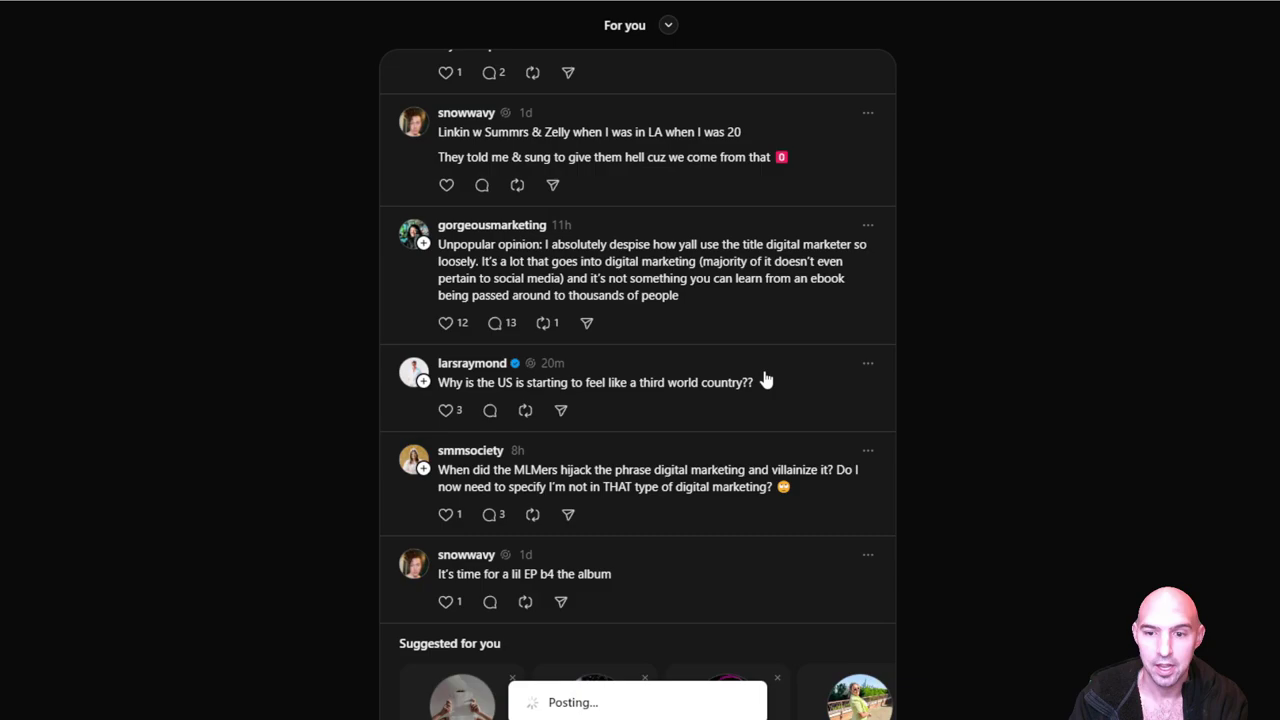
# Copy the MLMers post text and open that post's thread.
pyautogui.scroll(-2, 743, 400)
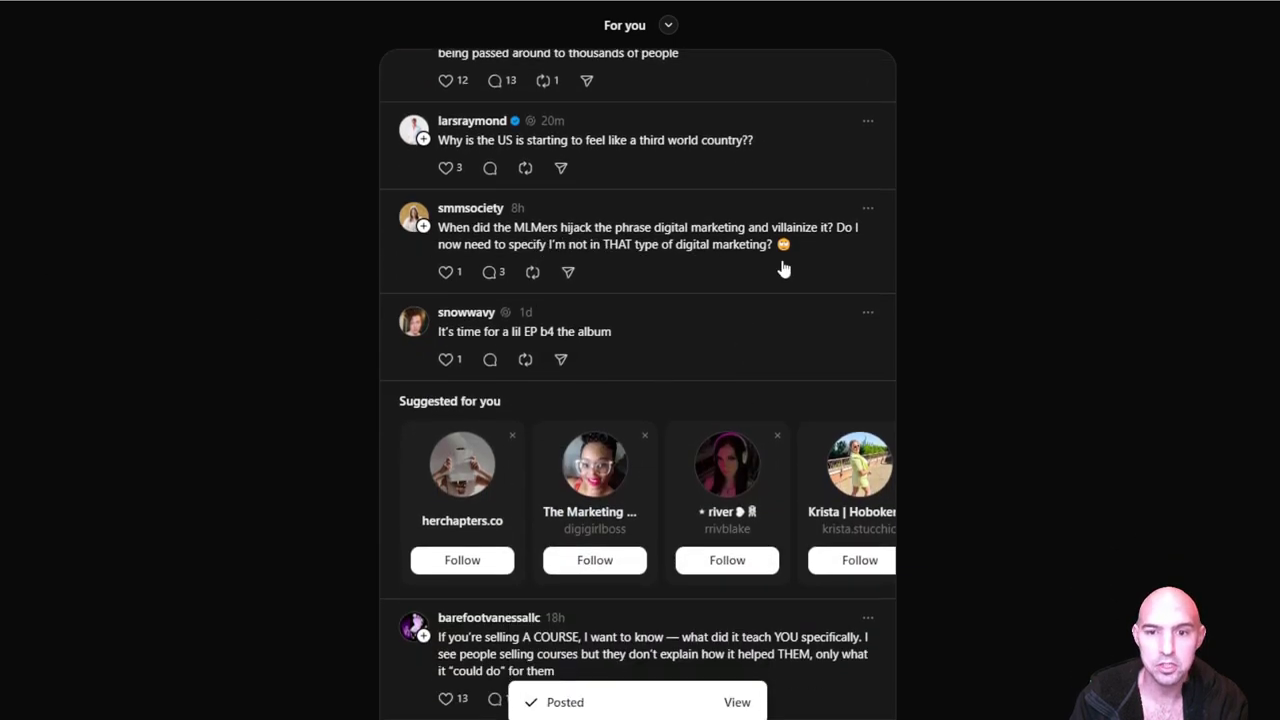
pyautogui.moveTo(816, 262); pyautogui.dragTo(452, 232)
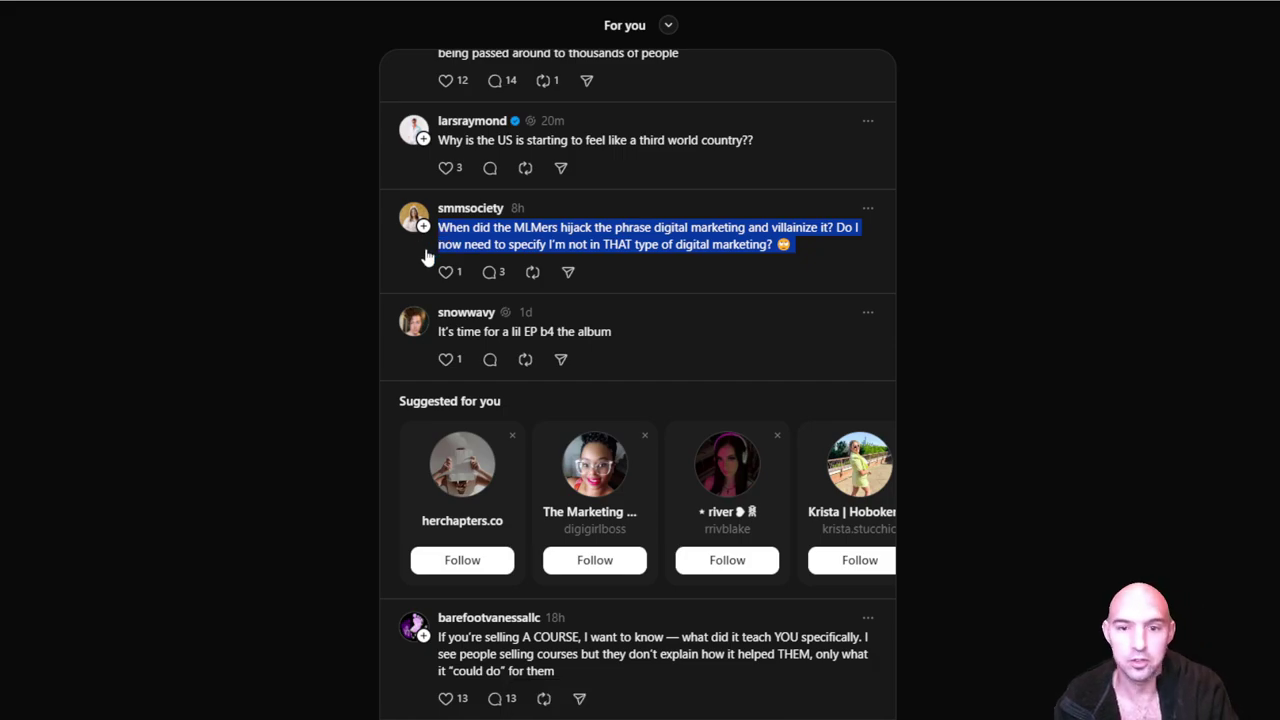
pyautogui.click(505, 242)
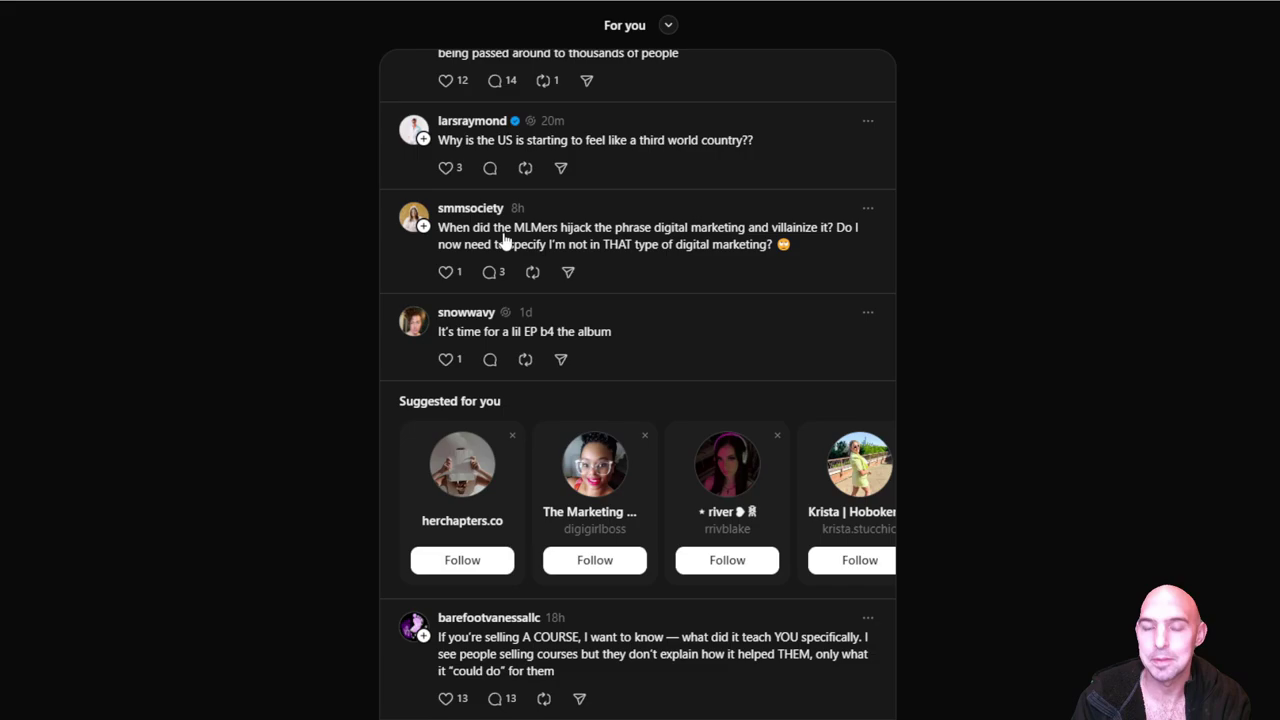
pyautogui.click(505, 242)
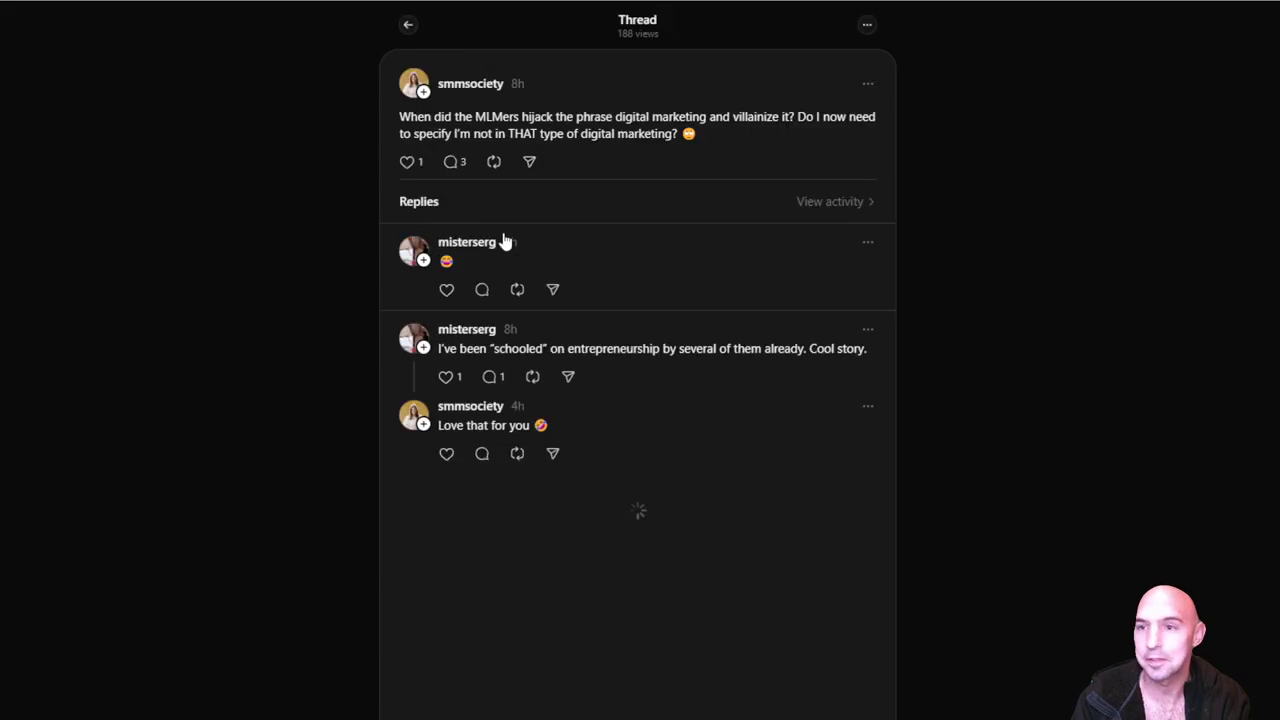
# Post the generated 'cat memes, not miracle creams' reply without quoted text, then return to the feed.
pyautogui.click(449, 163)
pyautogui.write("When did the MLMers hijack the phrase digital marketing and villainize it? Do I now need to specify I'm not in THAT type of digital marketing? ??   Ah, the MLMs and their hijinks! Just remember, not all digital marketing is created equal—some of us just want to sell cat memes, not miracle creams! 😂🐱")
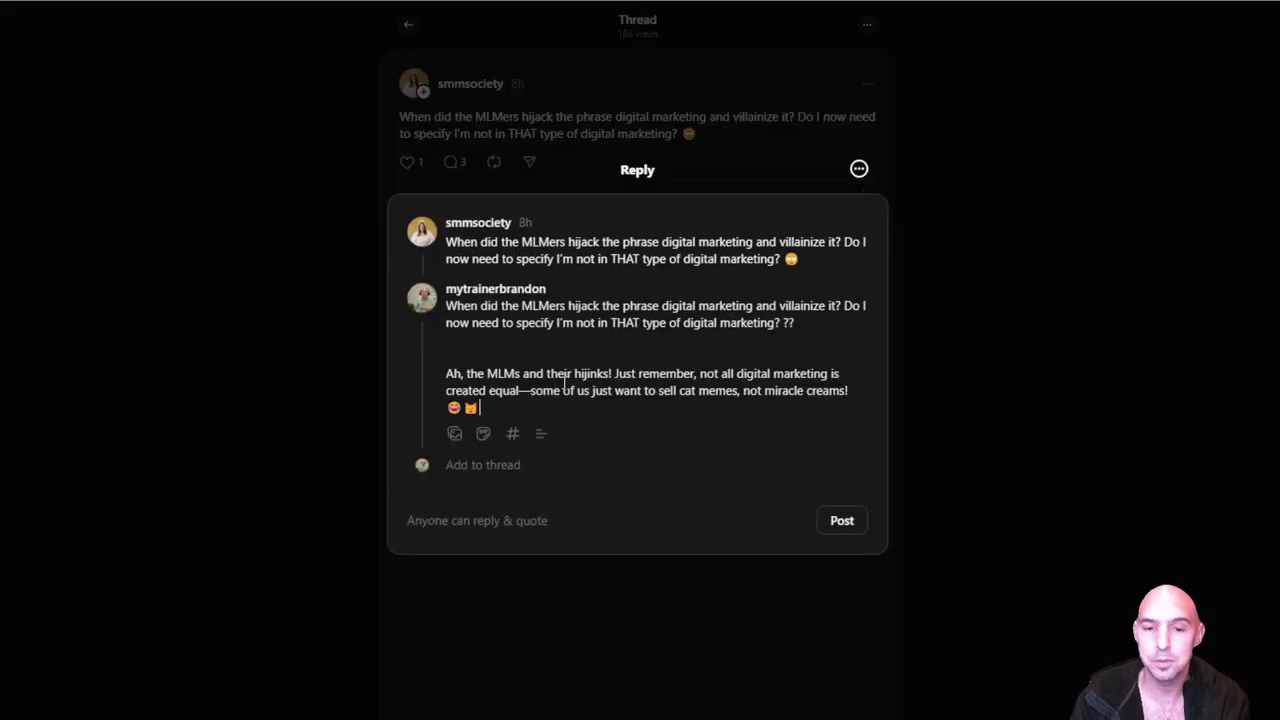
pyautogui.moveTo(795, 323); pyautogui.dragTo(447, 306)
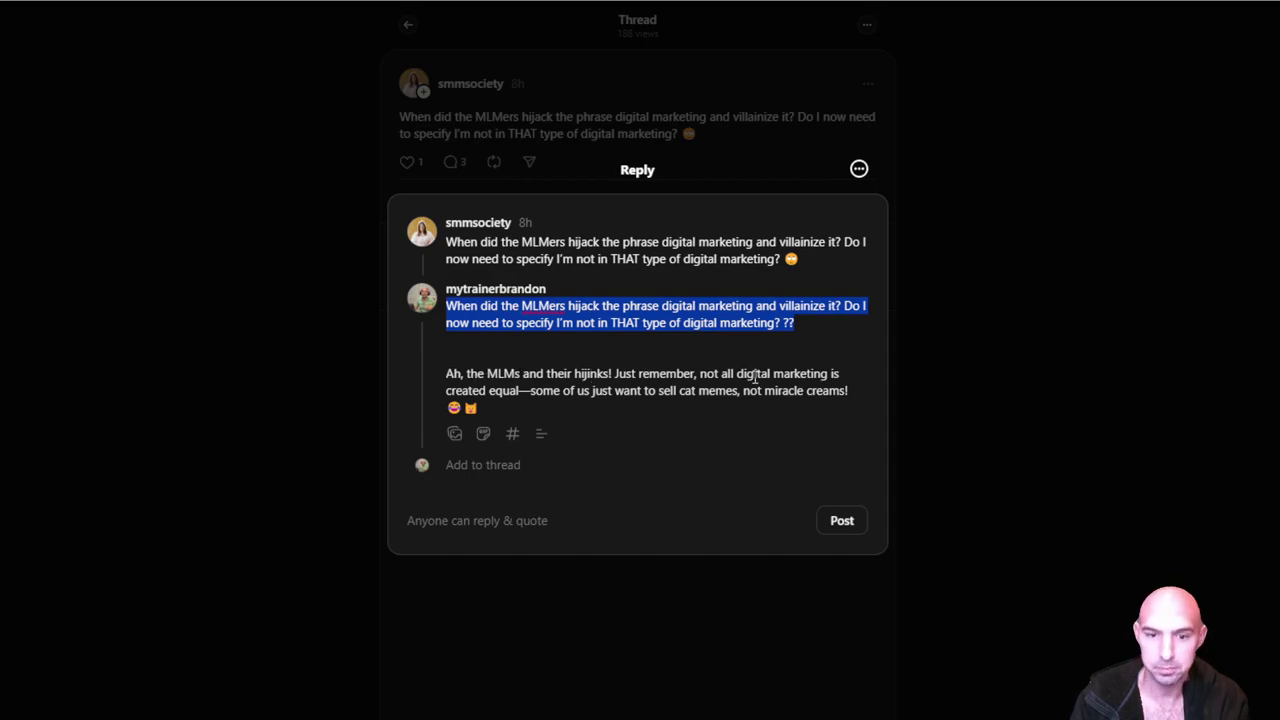
pyautogui.press('Delete')
pyautogui.press('Delete')
pyautogui.press('Delete')
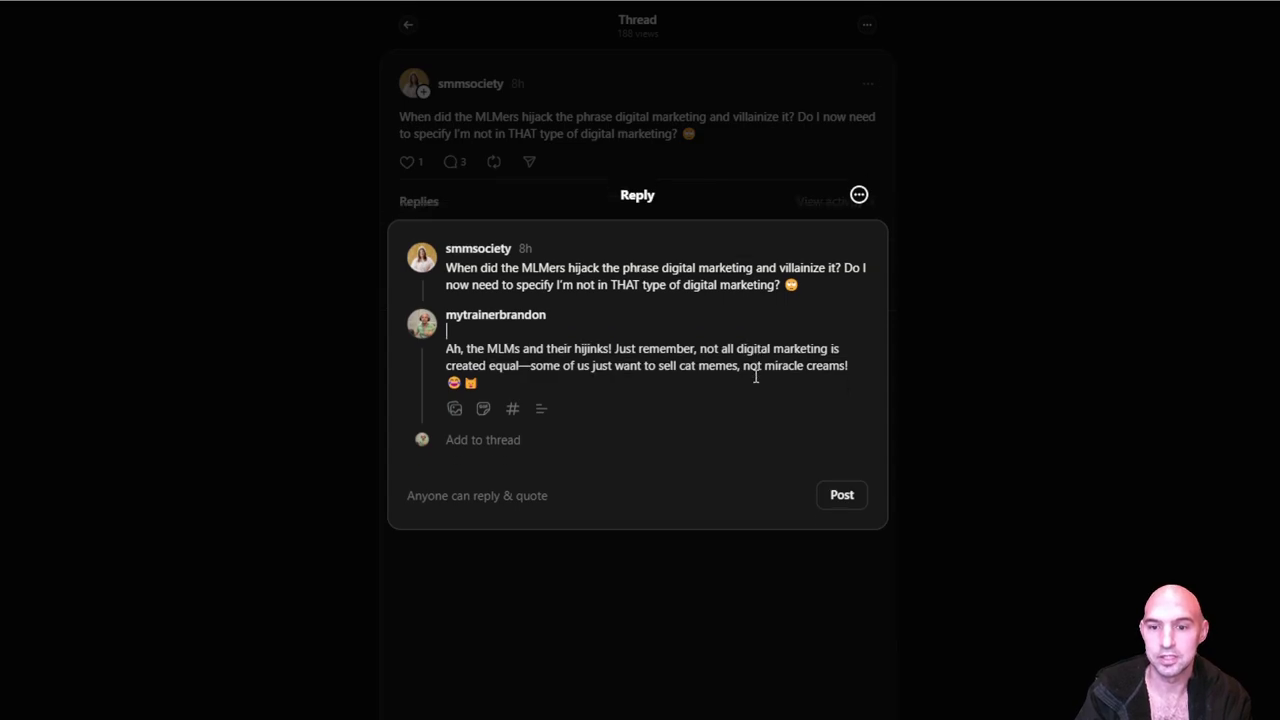
pyautogui.press('Delete')
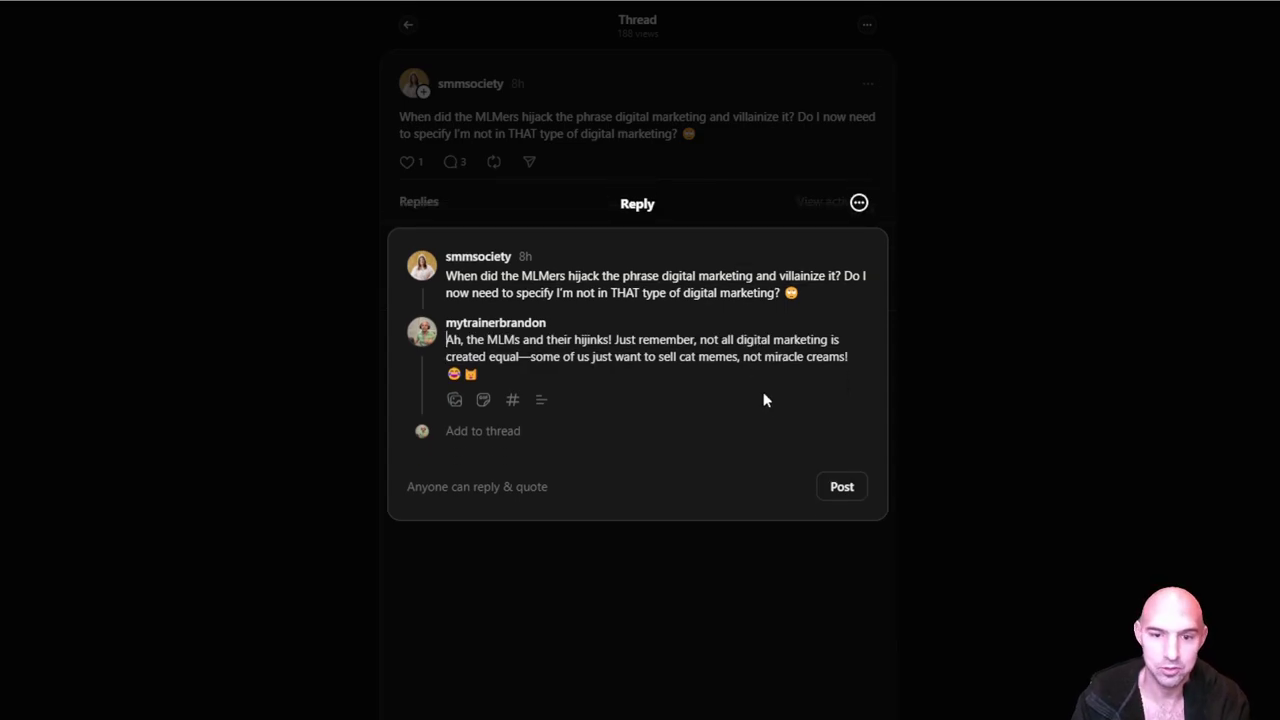
pyautogui.click(845, 487)
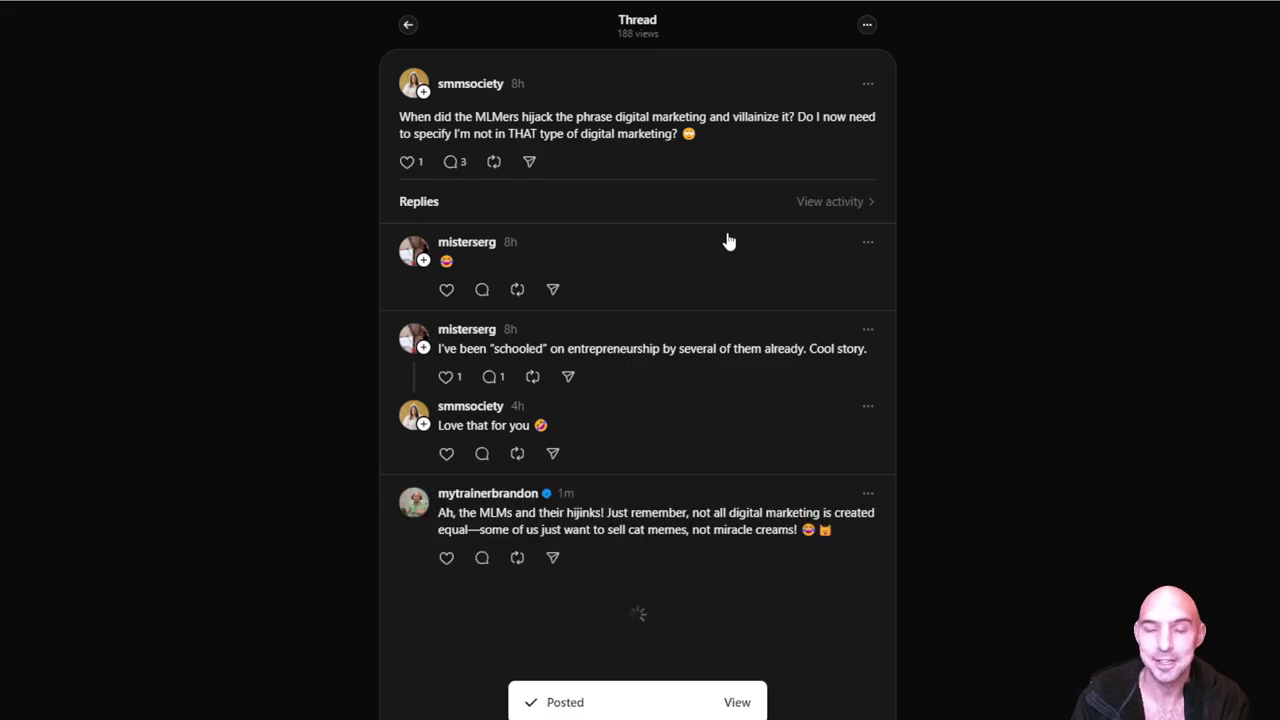
pyautogui.click(408, 24)
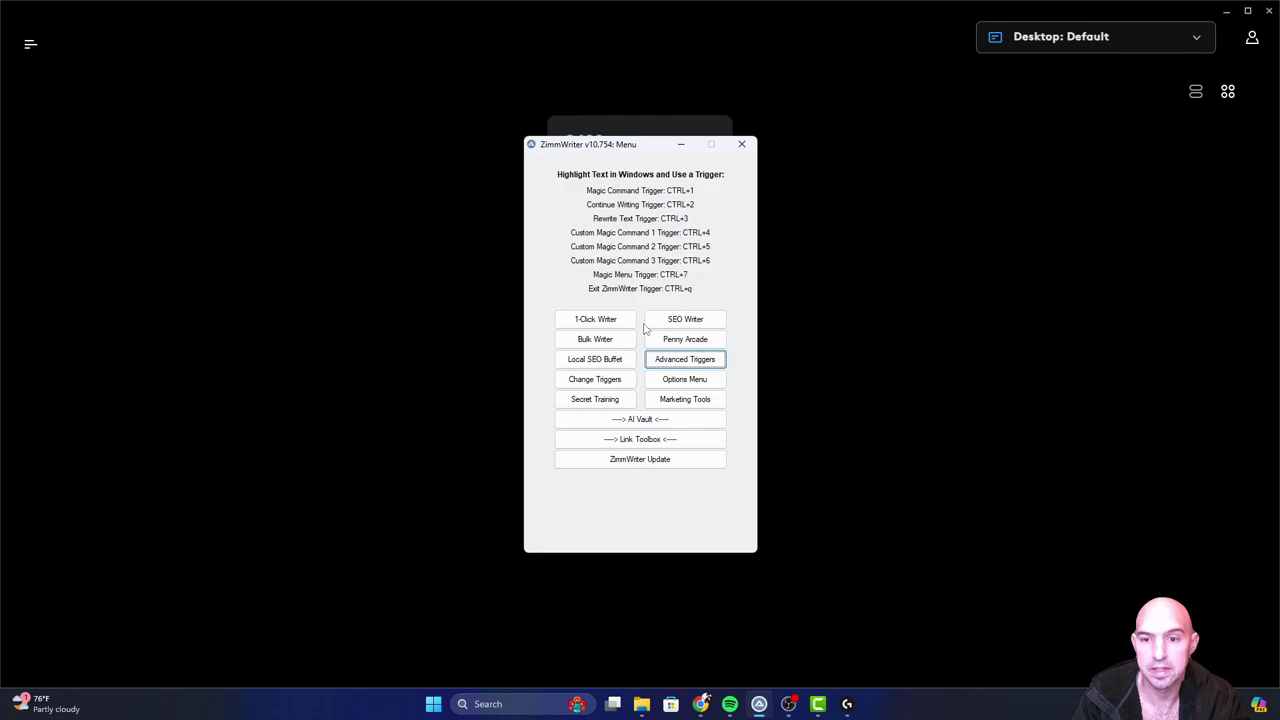
# In Advanced Triggers, load the Replies command, add 'using there name', and save it as 'repied 2'.
pyautogui.click(681, 362)
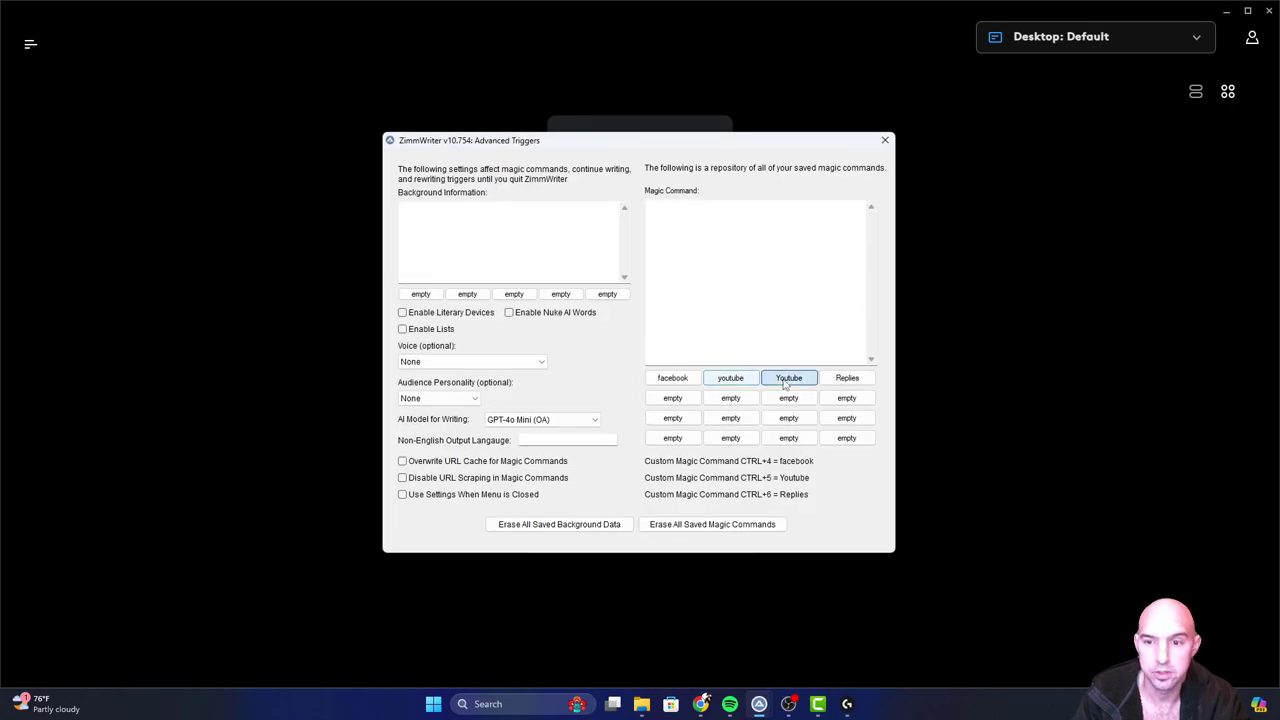
pyautogui.click(789, 378)
pyautogui.click(847, 378)
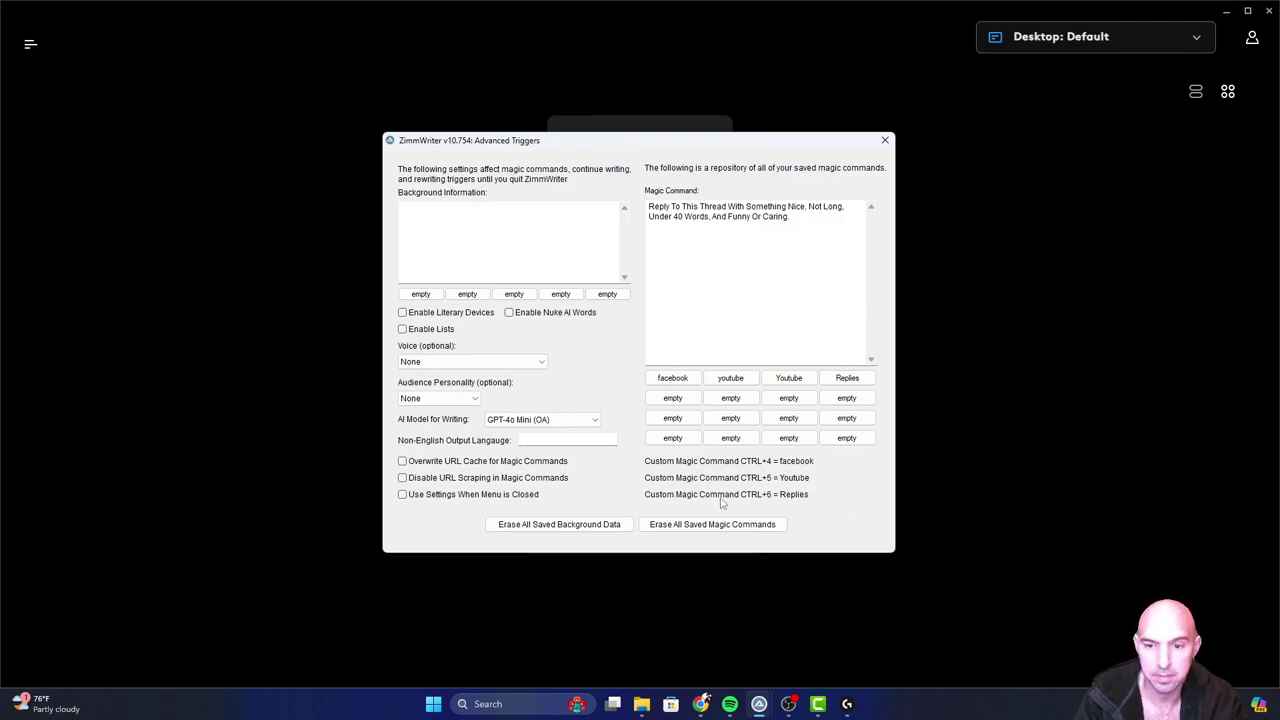
pyautogui.click(730, 378)
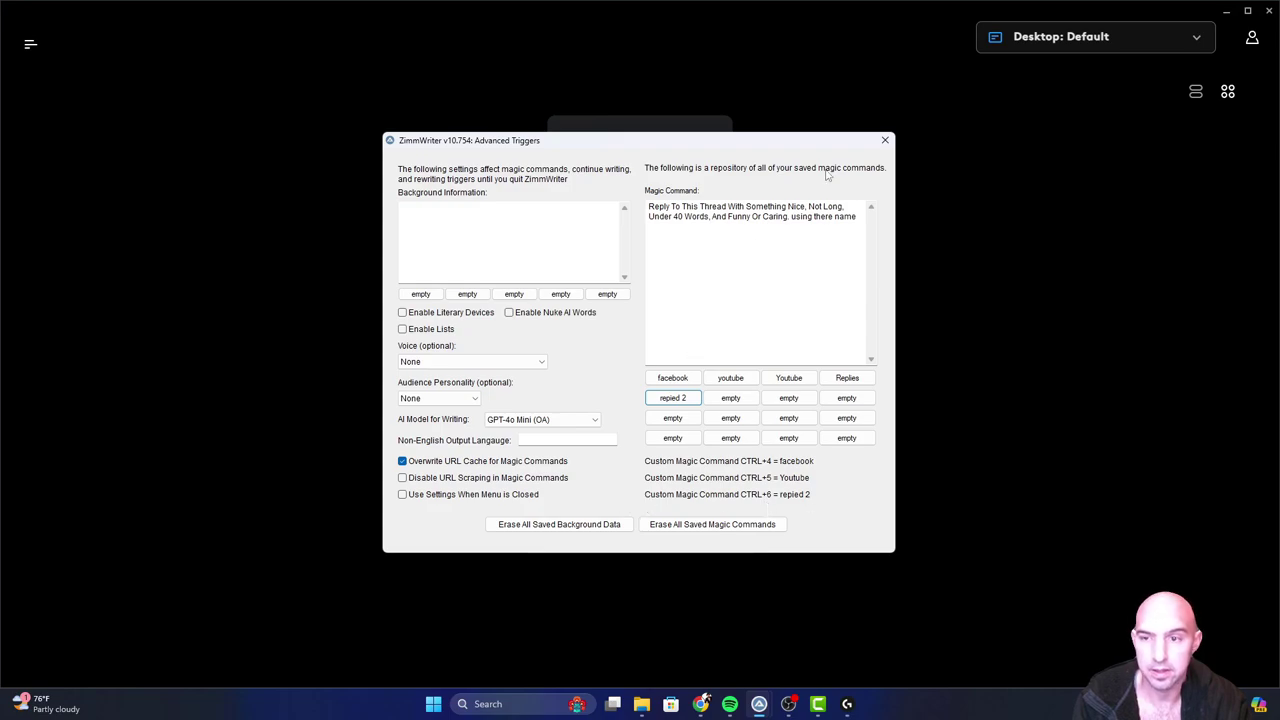
pyautogui.click(885, 141)
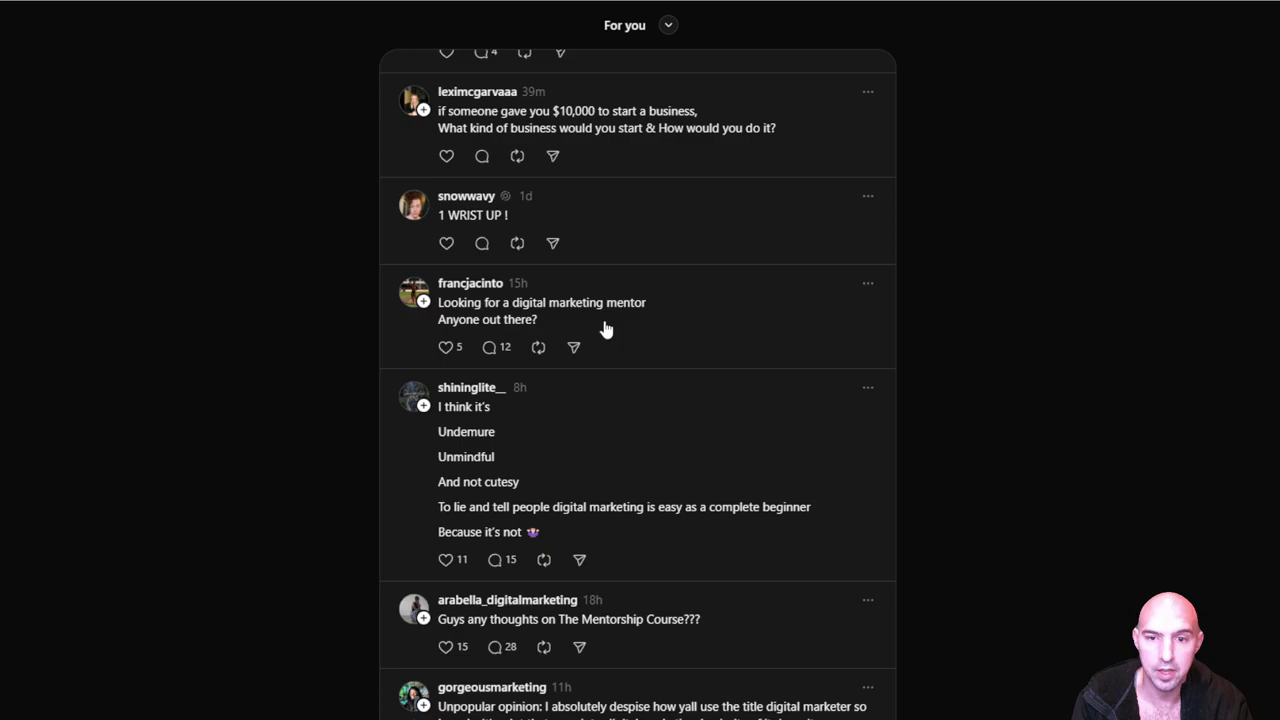
# Copy the mentor-seeking post and generate a funny Ctrl+6 reply to it.
pyautogui.moveTo(603, 329); pyautogui.dragTo(438, 283)
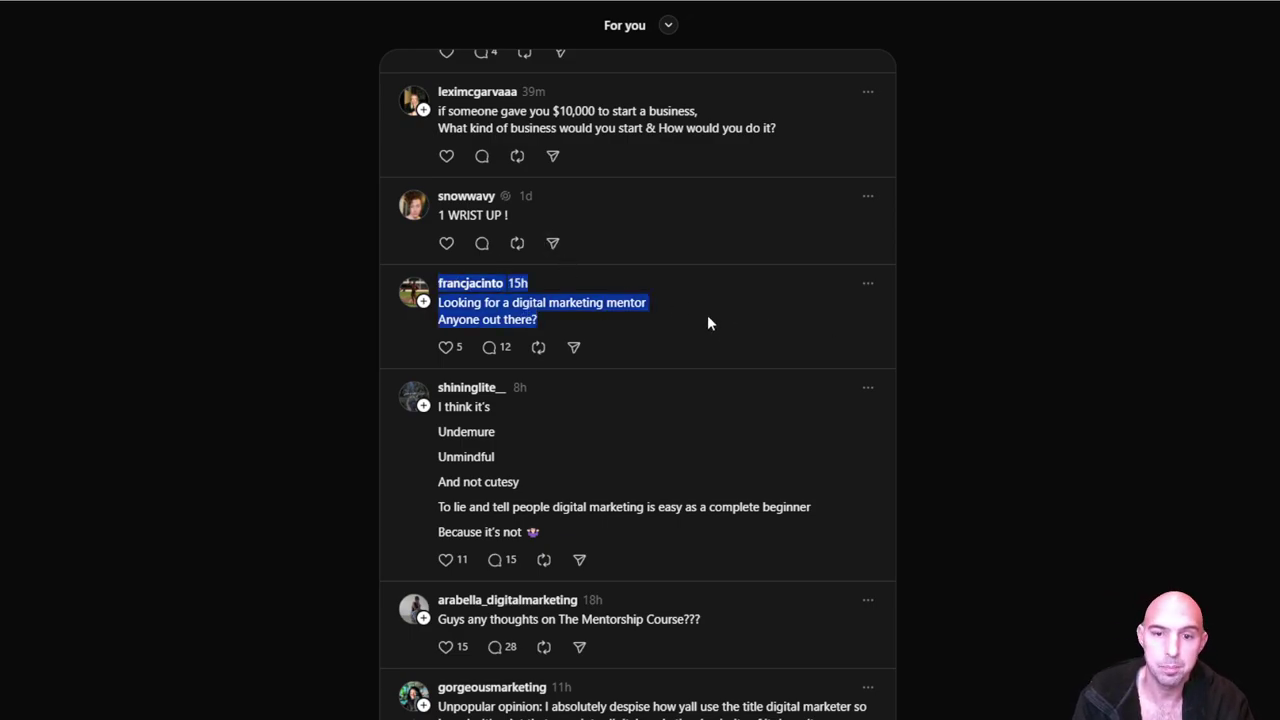
pyautogui.click(531, 314)
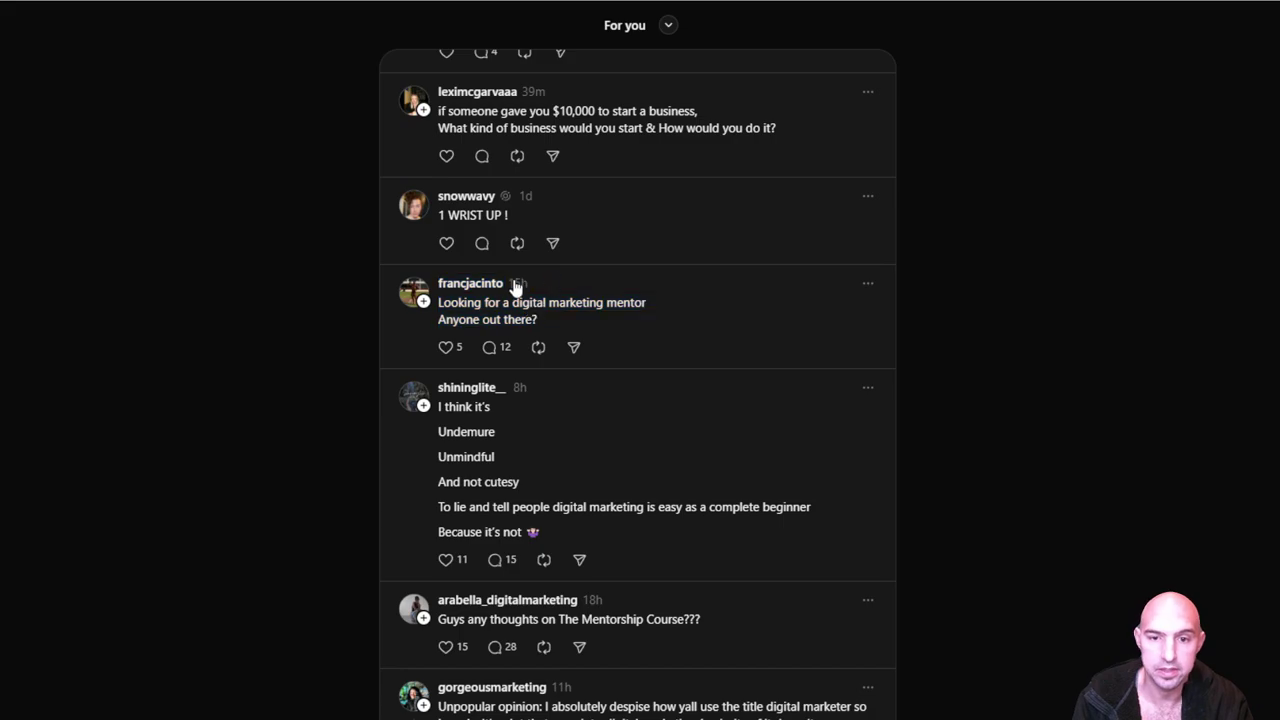
pyautogui.click(490, 347)
pyautogui.write('francjacinto 15h15 hours ago Looking for a digital marketing mentor Anyone out there?  Hey Francjacinto! Finding a mentor is like finding a unicorn—rare, but totally magical! Keep searching, and you might just ride into success! 🦄✨')
# Trim the quoted and blank lines, post the unicorn reply, and select the TikTok rates post text.
pyautogui.moveTo(594, 362); pyautogui.dragTo(440, 324)
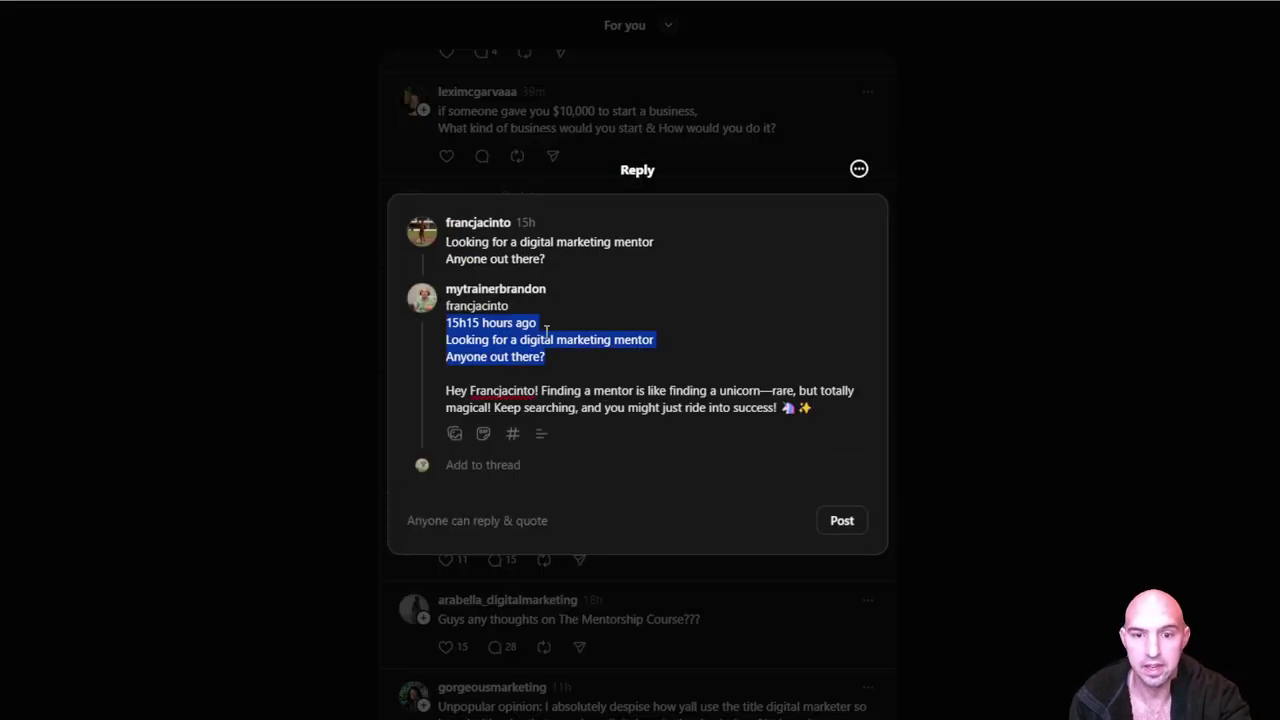
pyautogui.press('BackSpace')
pyautogui.press('BackSpace')
pyautogui.press('BackSpace')
pyautogui.press('BackSpace')
pyautogui.press('BackSpace')
pyautogui.press('BackSpace')
pyautogui.press('BackSpace')
pyautogui.press('BackSpace')
pyautogui.press('BackSpace')
pyautogui.press('BackSpace')
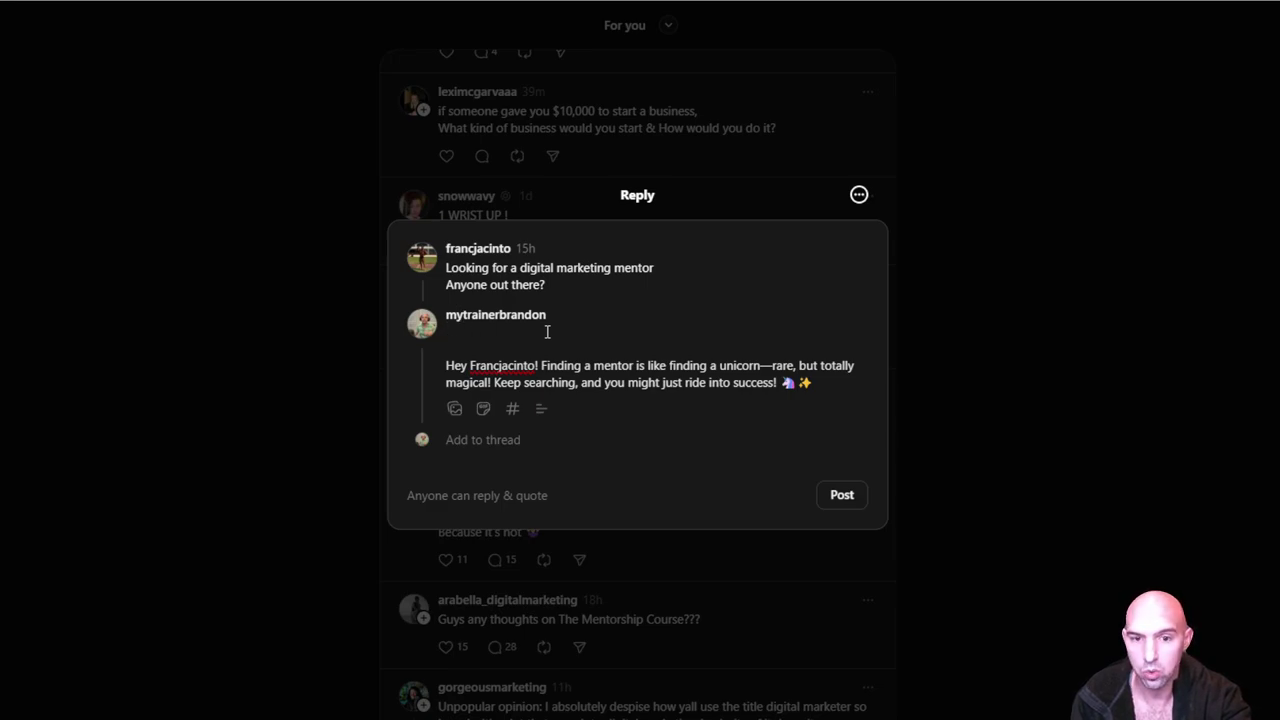
pyautogui.press('Delete')
pyautogui.press('Delete')
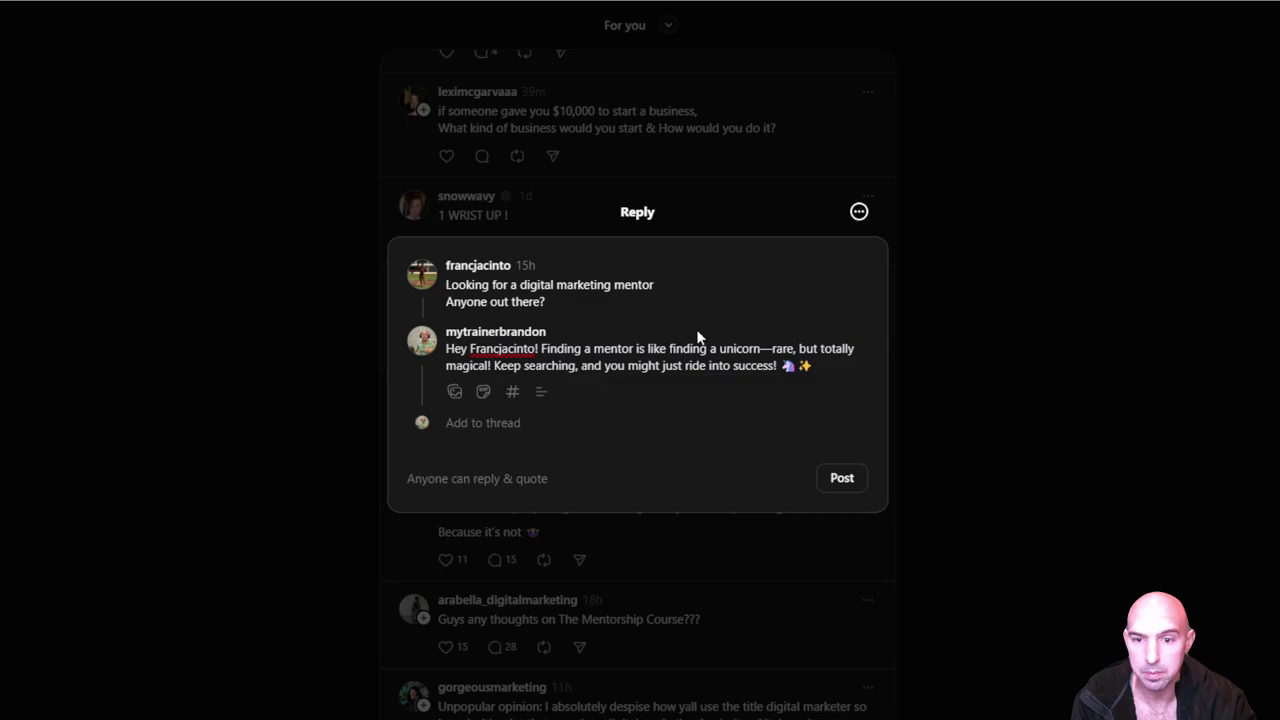
pyautogui.click(842, 479)
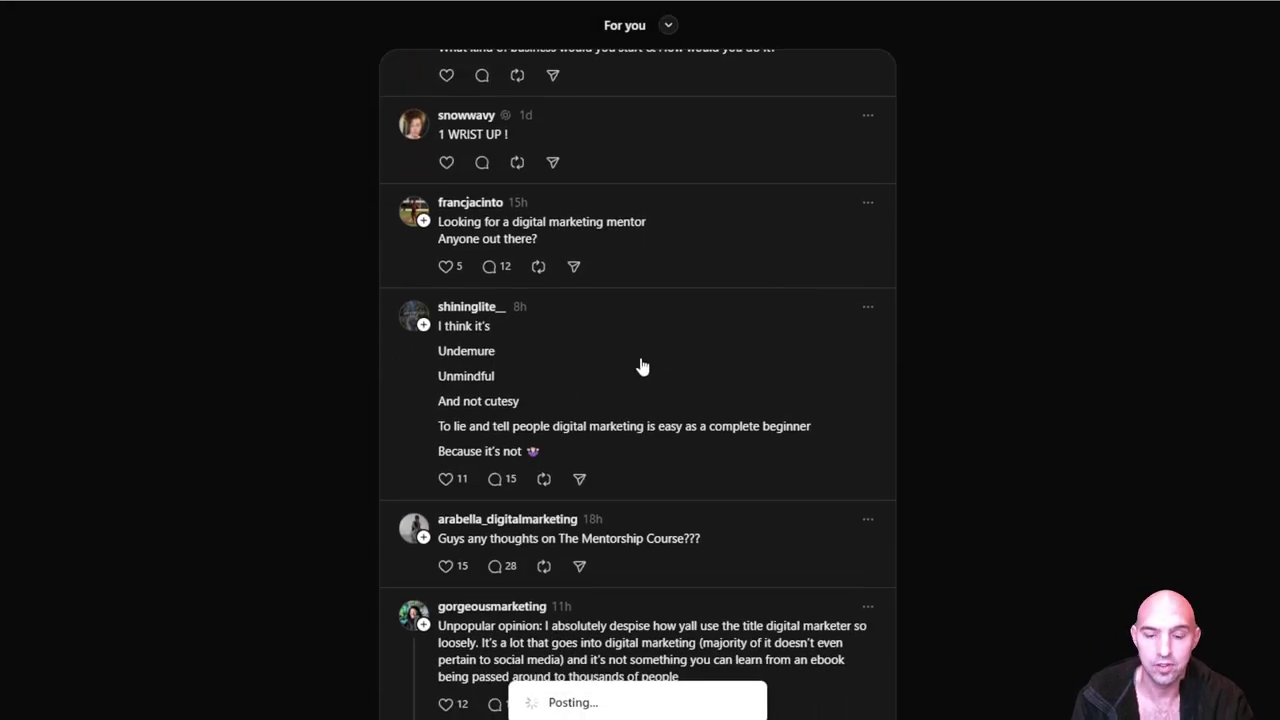
pyautogui.moveTo(561, 315); pyautogui.dragTo(438, 272)
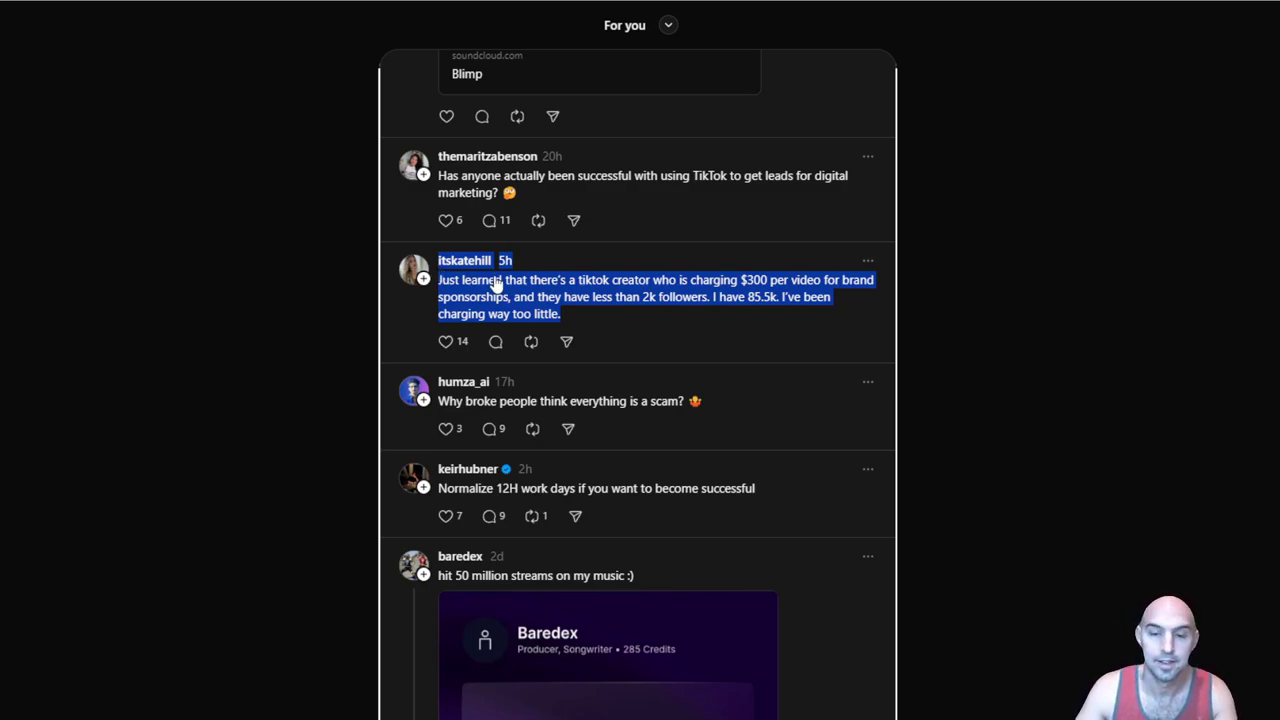
# Generate a Ctrl+6 reply to the TikTok $300-per-video post and delete the quoted text.
pyautogui.click(602, 300)
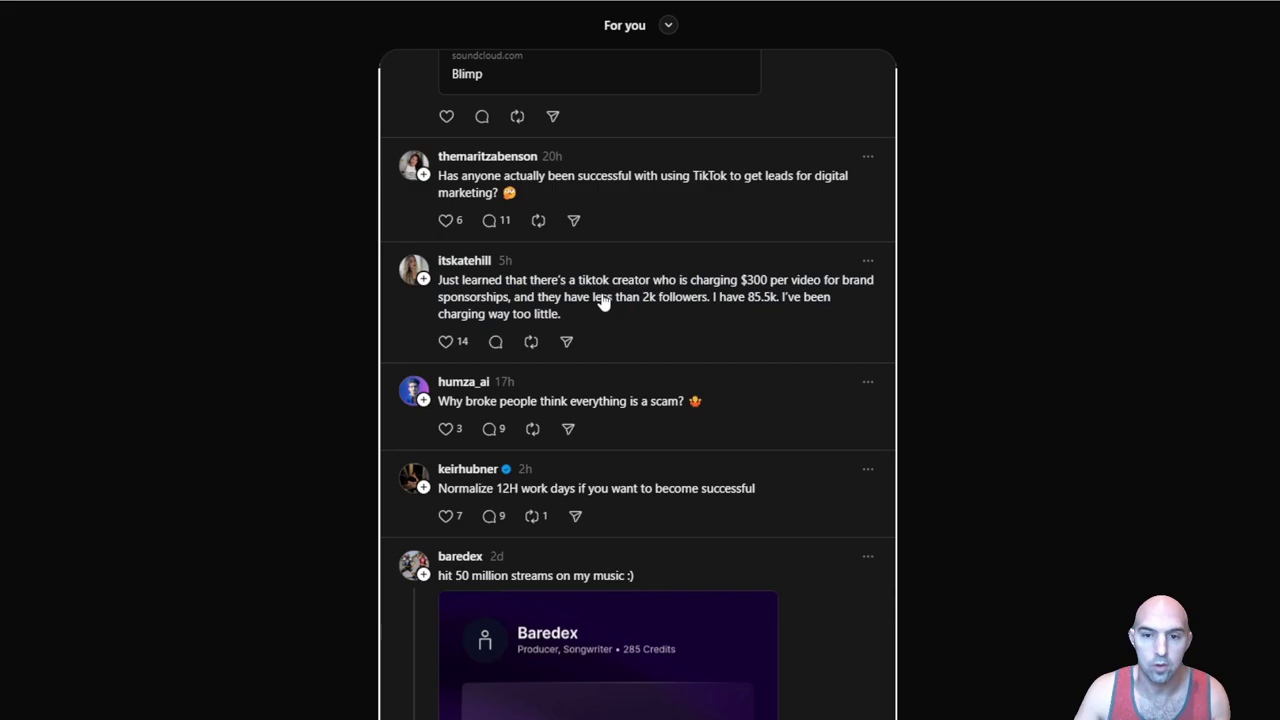
pyautogui.click(497, 343)
pyautogui.write("itskatehill 5h5 hours ago Just learned that there's a tiktok creator who is charging $300 per video for brand sponsorships, and they have less than 2k followers. I have 85.5k. I've been charging way too little.  Hey itskatehill, sounds like you've been underpricing your awesomeness! Time to raise those rates and make it rain! 💸✨")
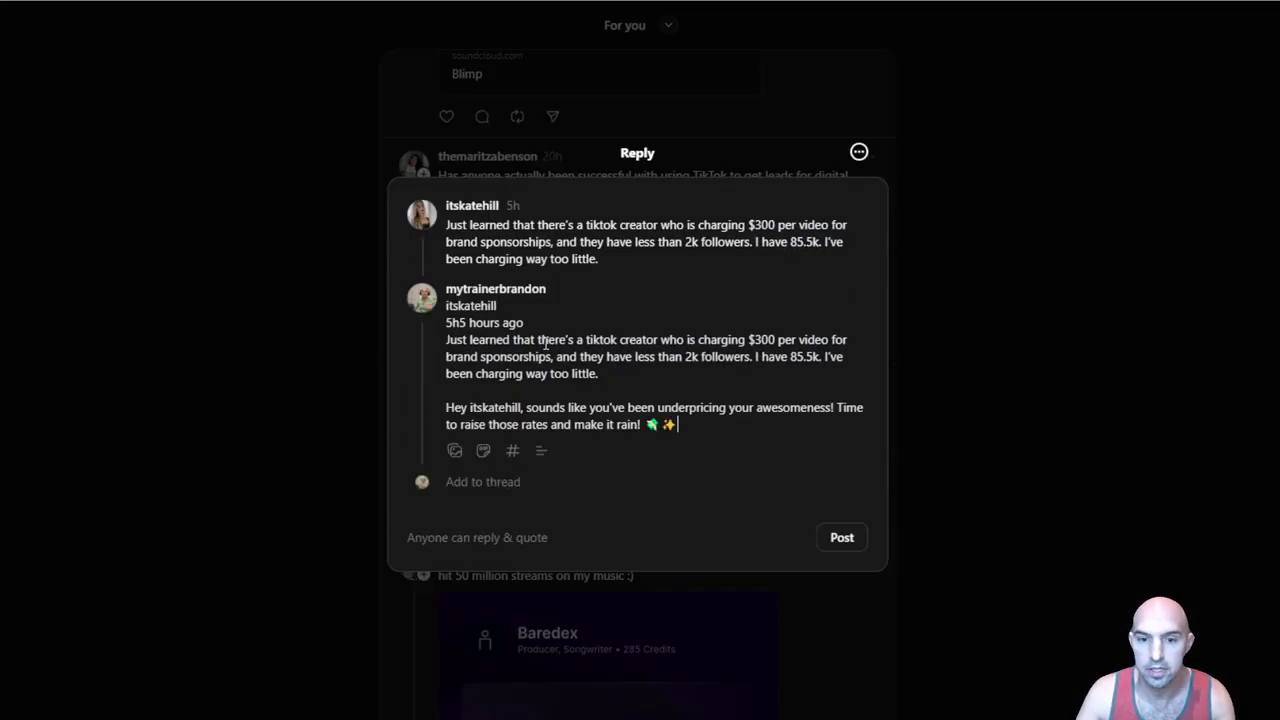
pyautogui.moveTo(600, 374); pyautogui.dragTo(452, 312)
pyautogui.press('BackSpace')
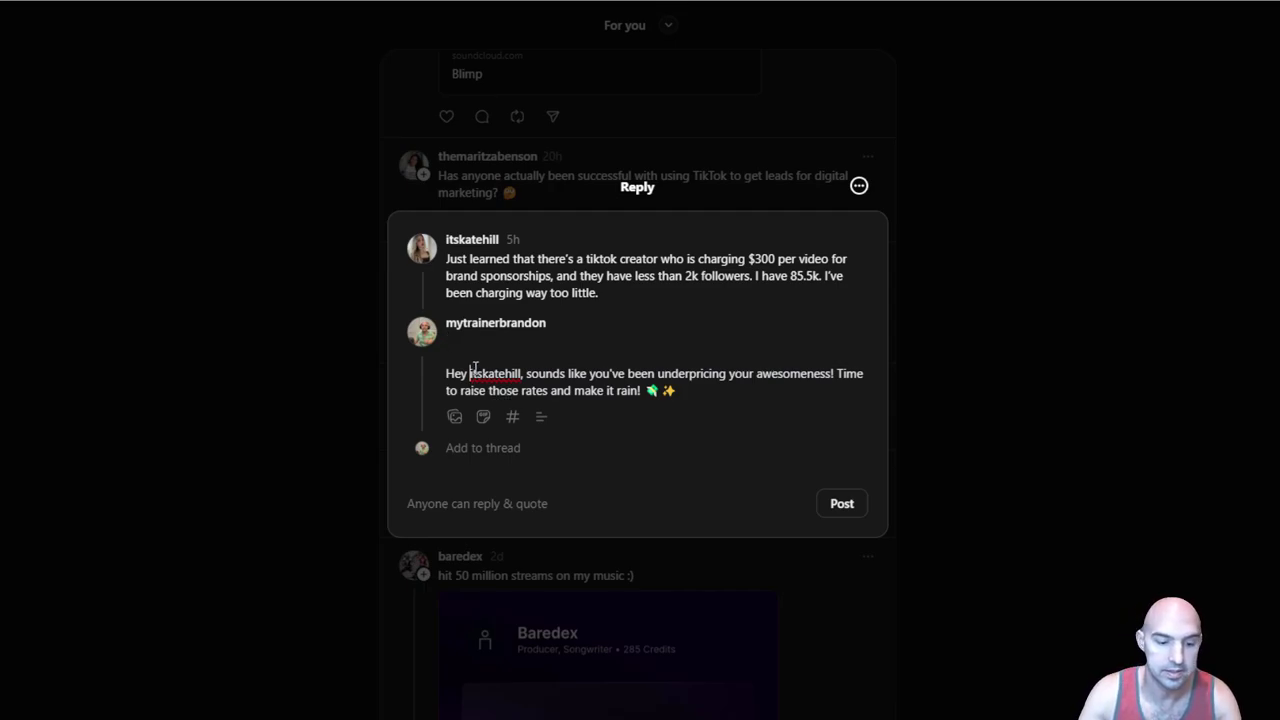
# Add @ before the author's name, remove the empty line, and post the reply.
pyautogui.click(471, 373)
pyautogui.write('@')
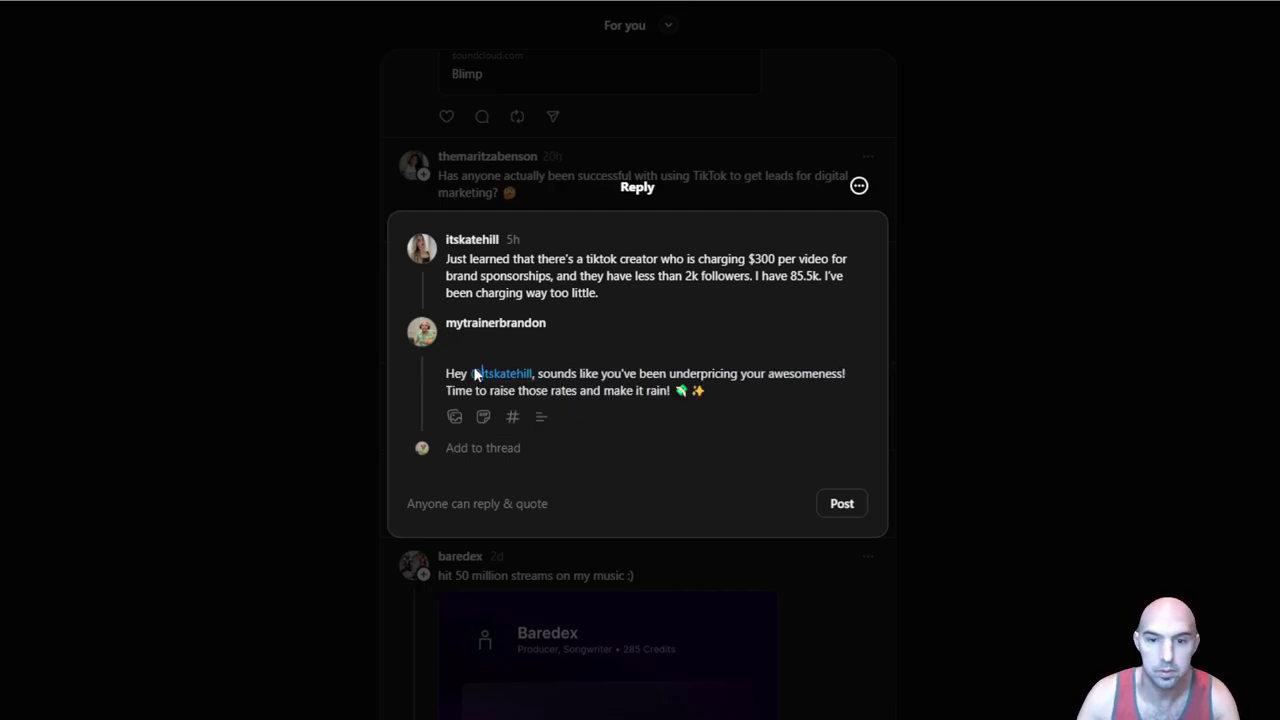
pyautogui.click(583, 343)
pyautogui.press('Delete')
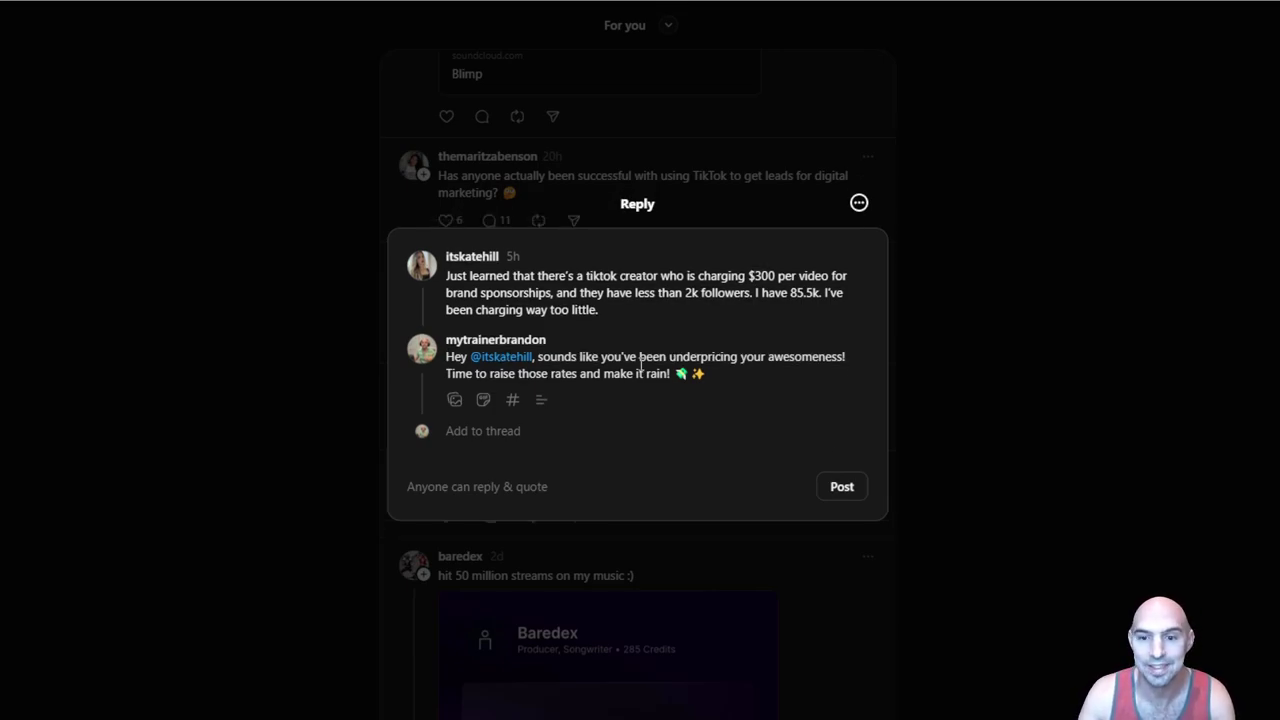
pyautogui.click(842, 486)
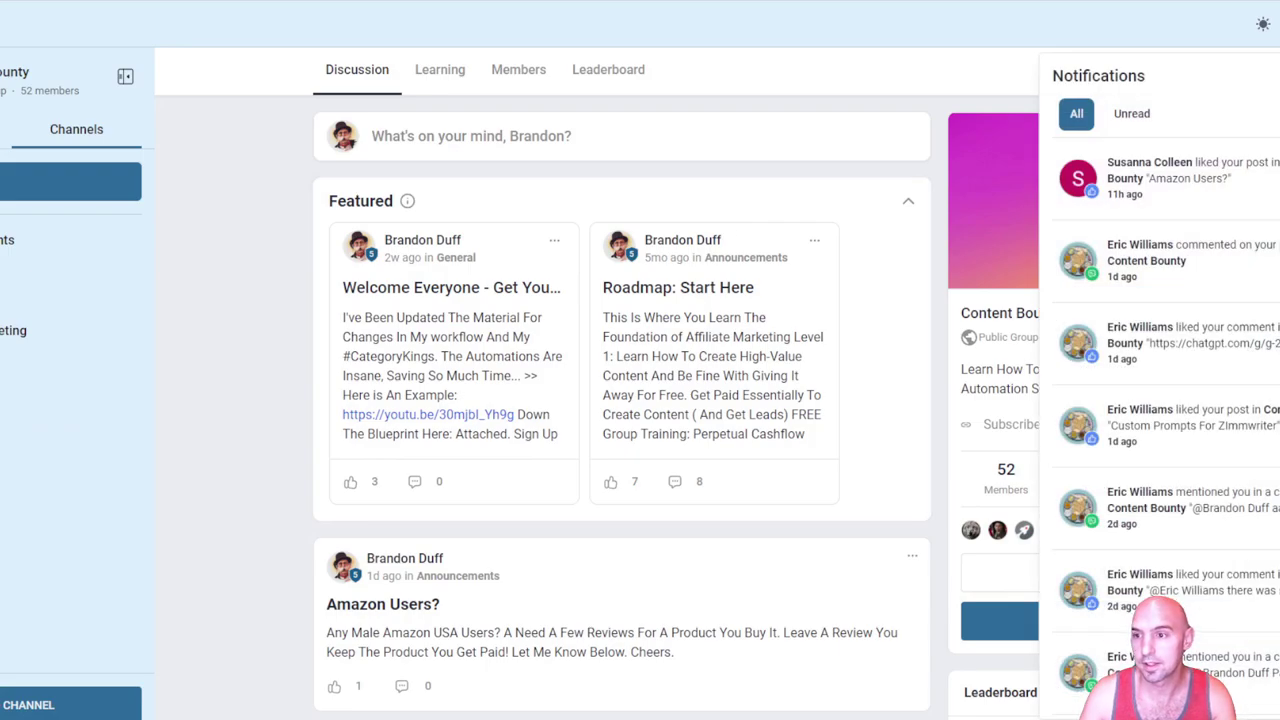
# Close the notifications and browse the Learning courses, such as 'Setting Up A Funnel + Community'.
pyautogui.click(522, 370)
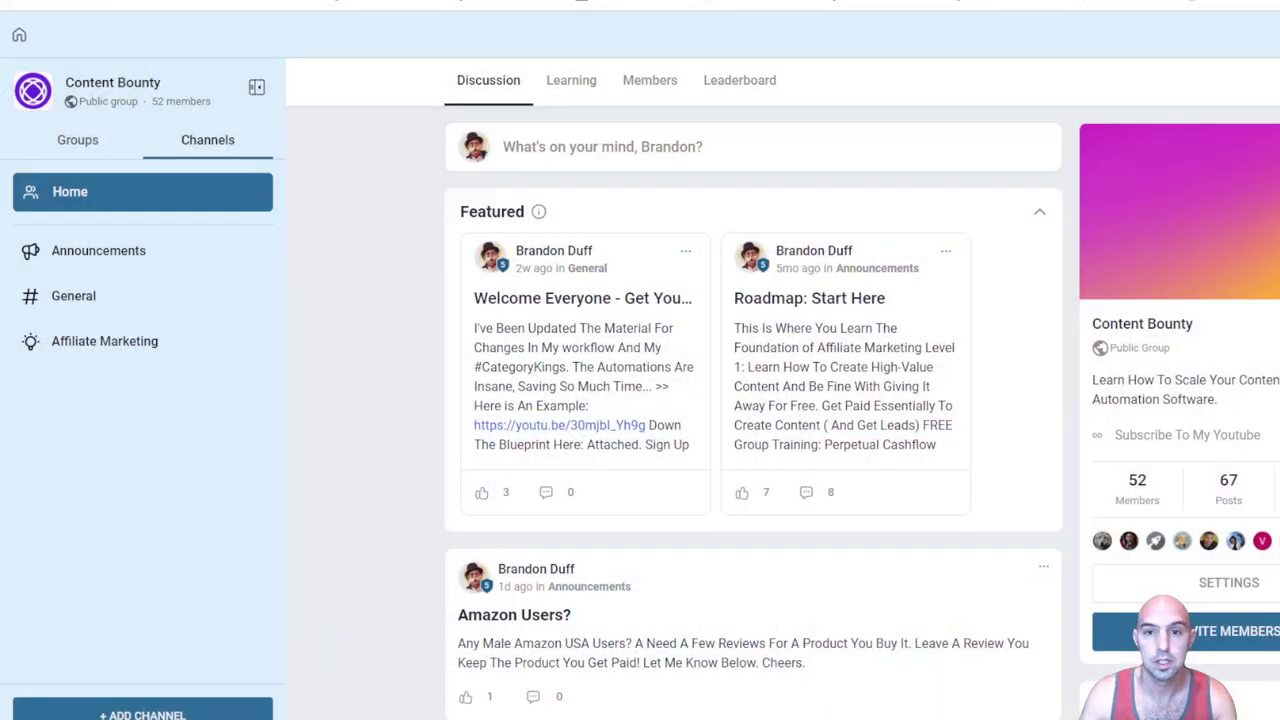
pyautogui.click(575, 82)
pyautogui.scroll(-2, 677, 306)
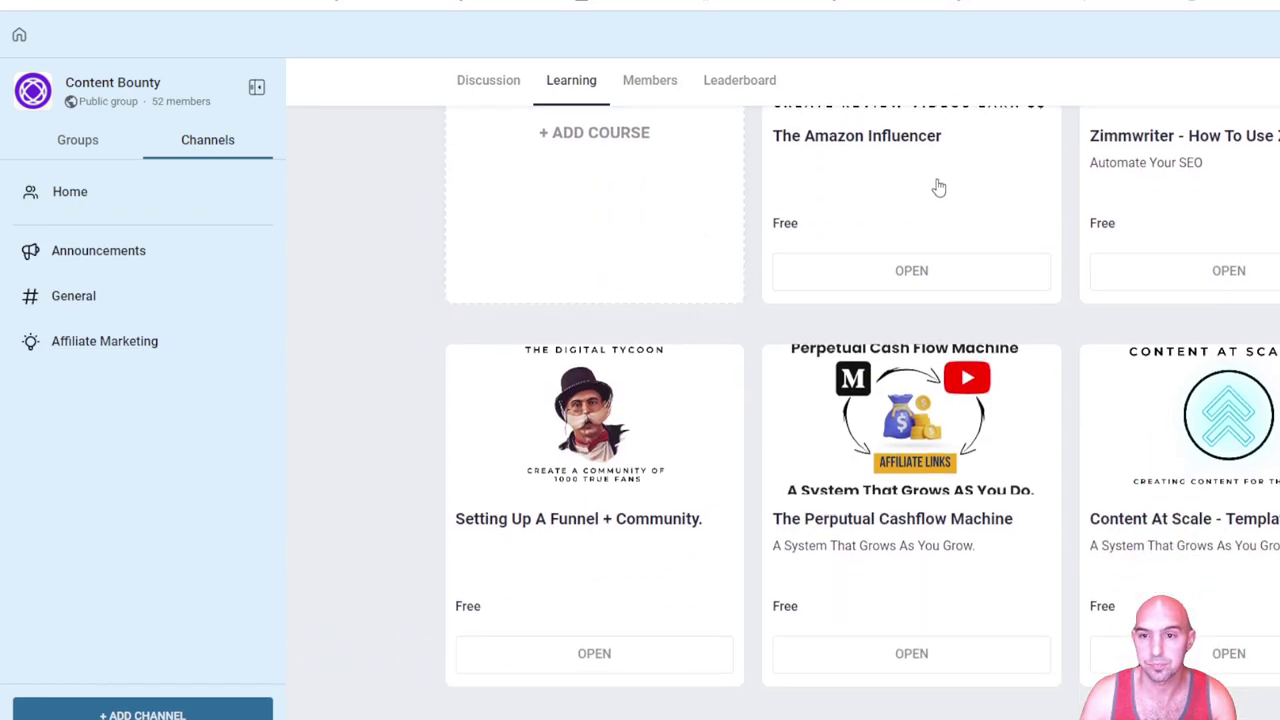
pyautogui.scroll(-4, 1108, 337)
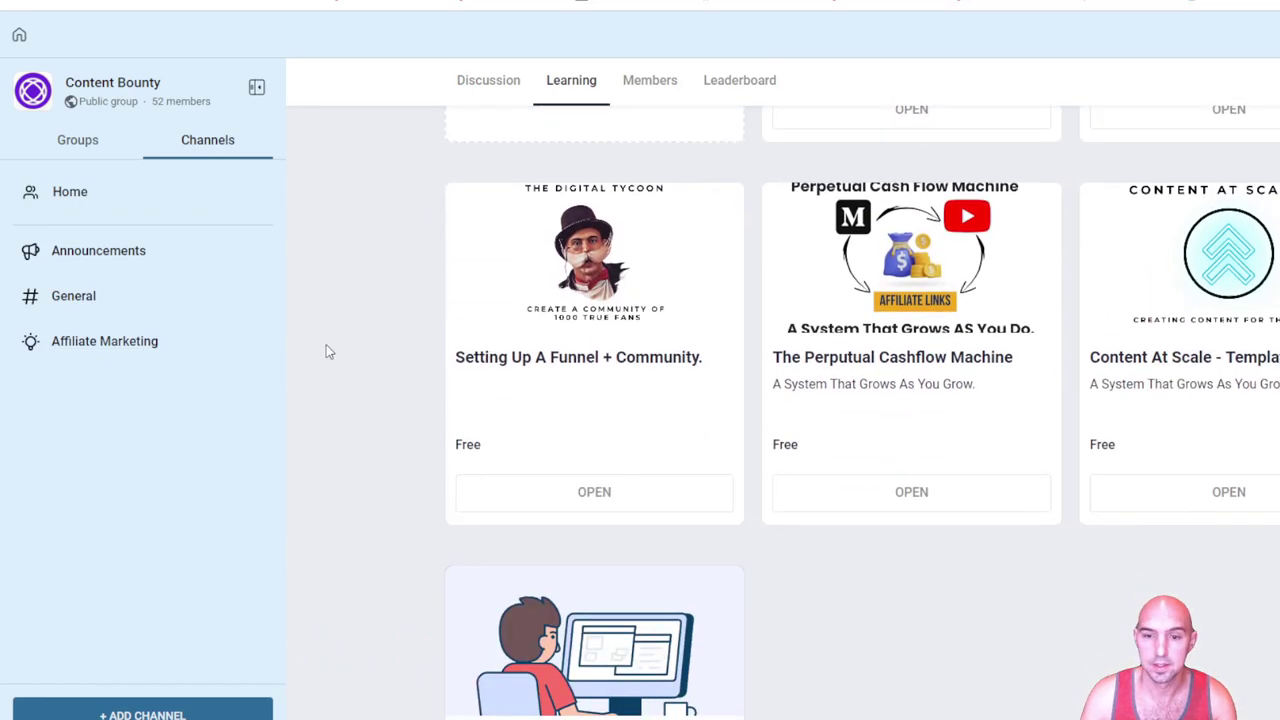
pyautogui.scroll(-3, 677, 381)
pyautogui.scroll(3, 677, 381)
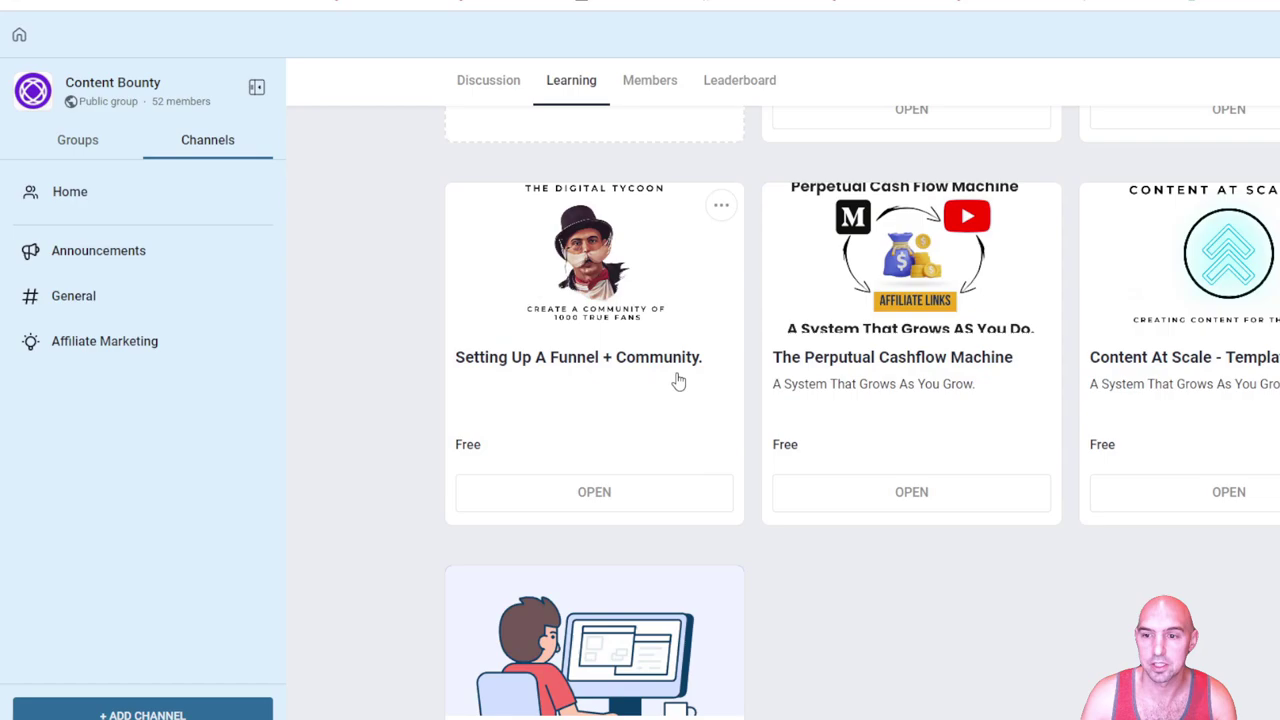
pyautogui.scroll(2, 1237, 364)
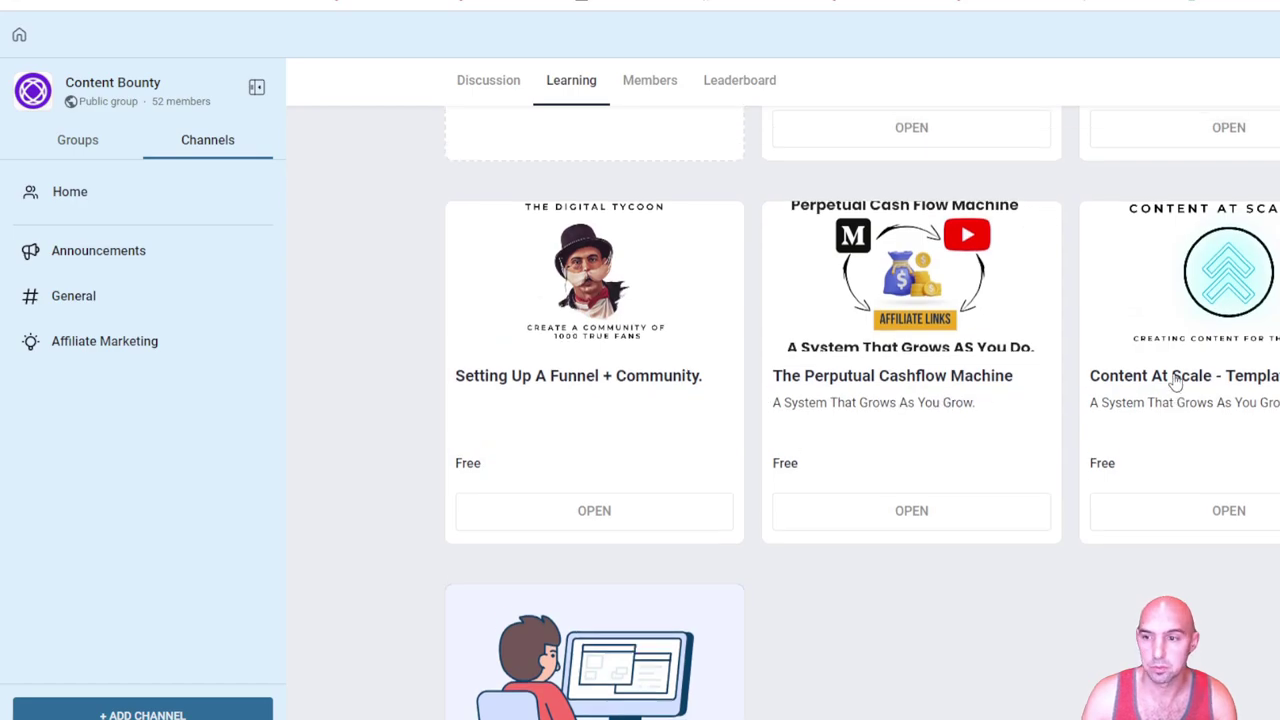